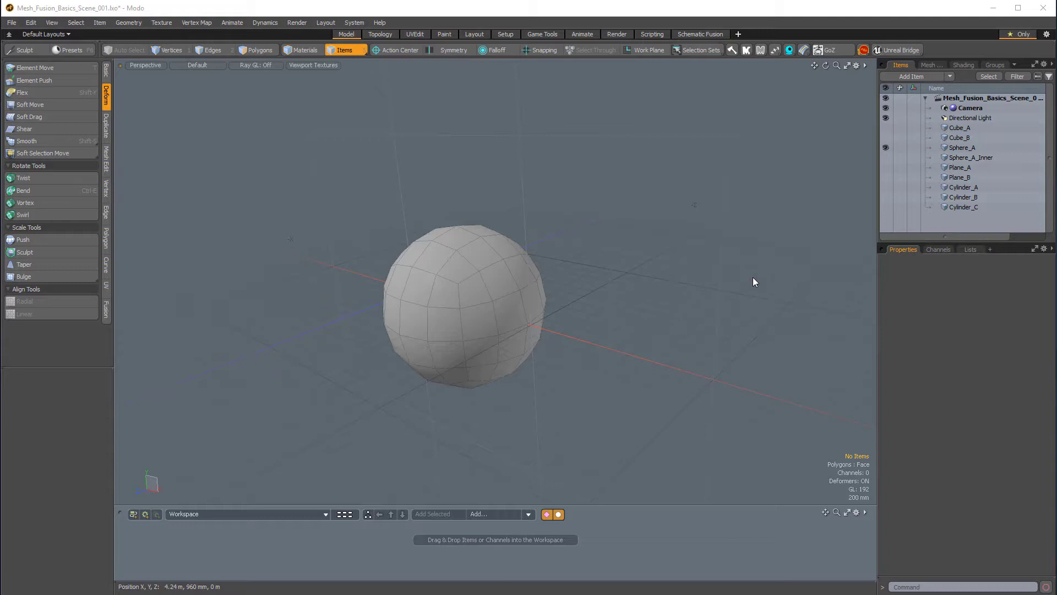
Step: Convert the Sphere_A mesh from face polygons to Catmull-Clark subdivision surfaces
left_click_drag(712, 297, 653, 309, "alt")
left_click(512, 303)
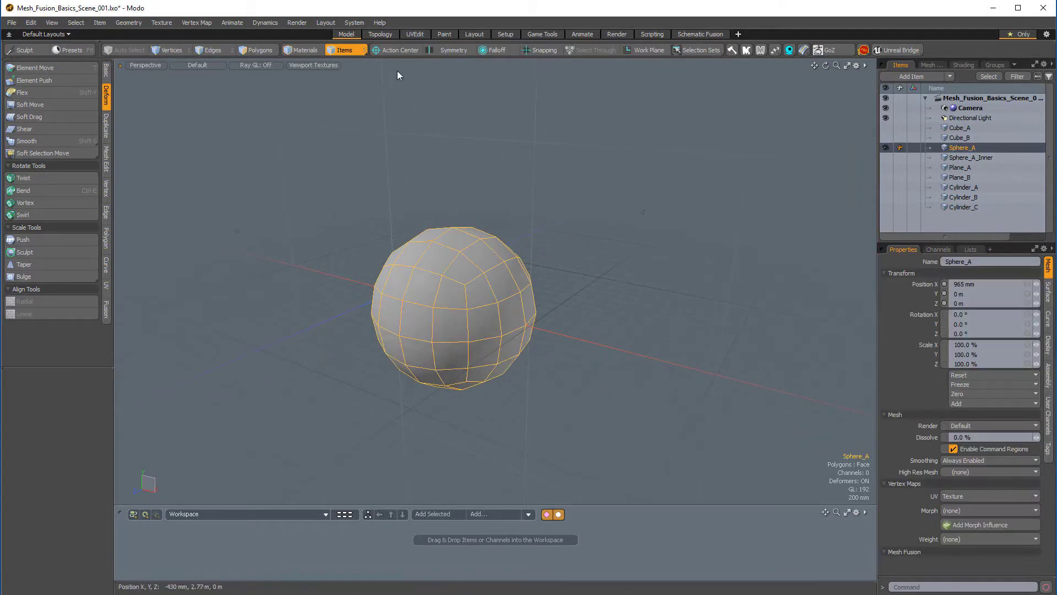
key("Tab")
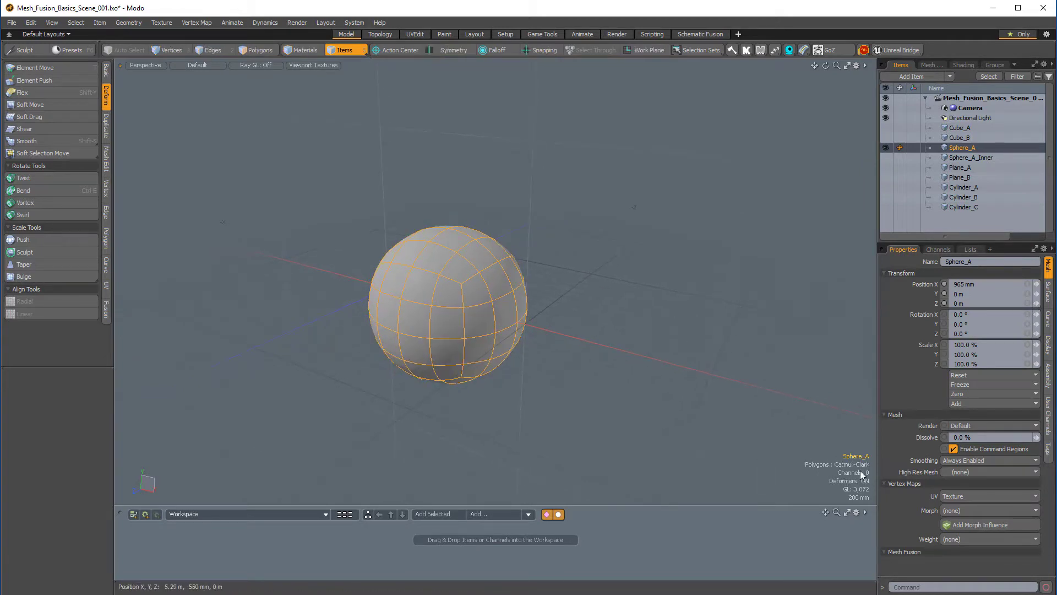
left_click_drag(721, 361, 539, 323, "alt")
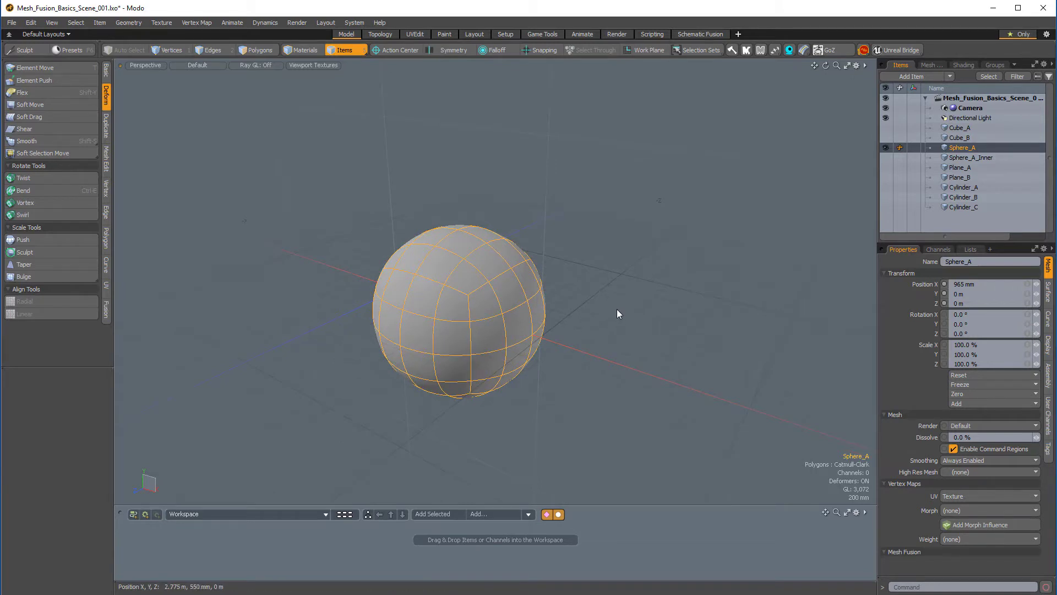
scroll(617, 309, "down", 2)
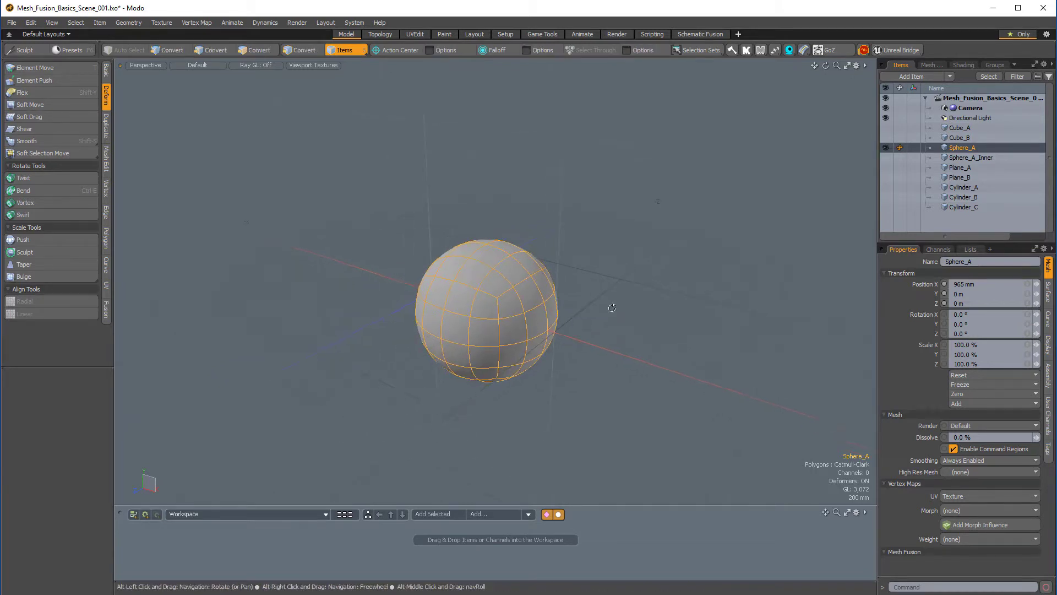
left_click_drag(616, 307, 478, 314, "alt")
left_click_drag(477, 314, 561, 368, "alt")
Step: Create a new fusion named FUSE_01 from Sphere_A with the default strip settings, and clear the selection
key("ctrl+alt+f")
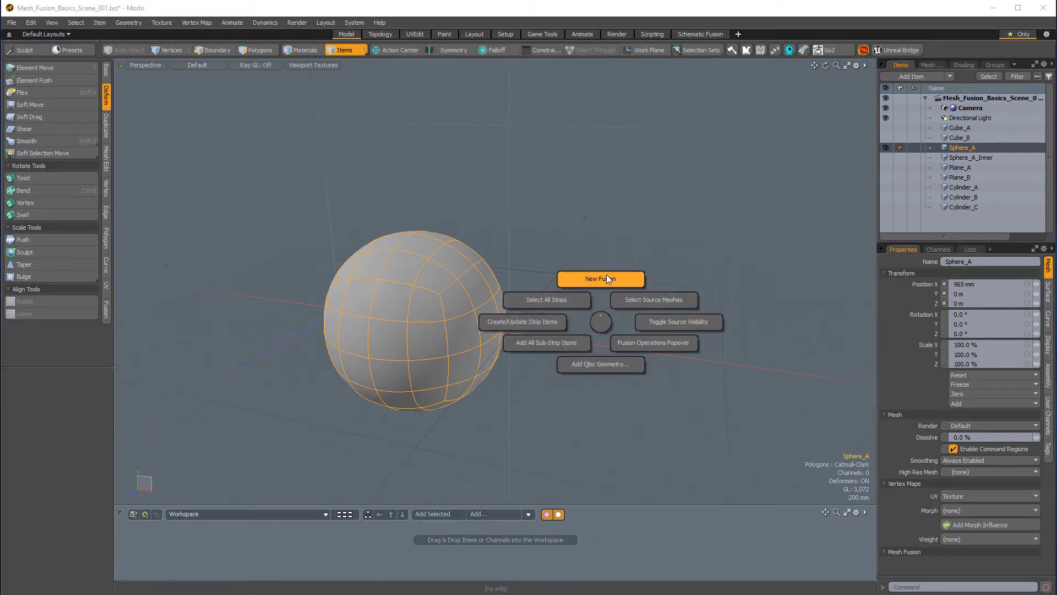
left_click(606, 278)
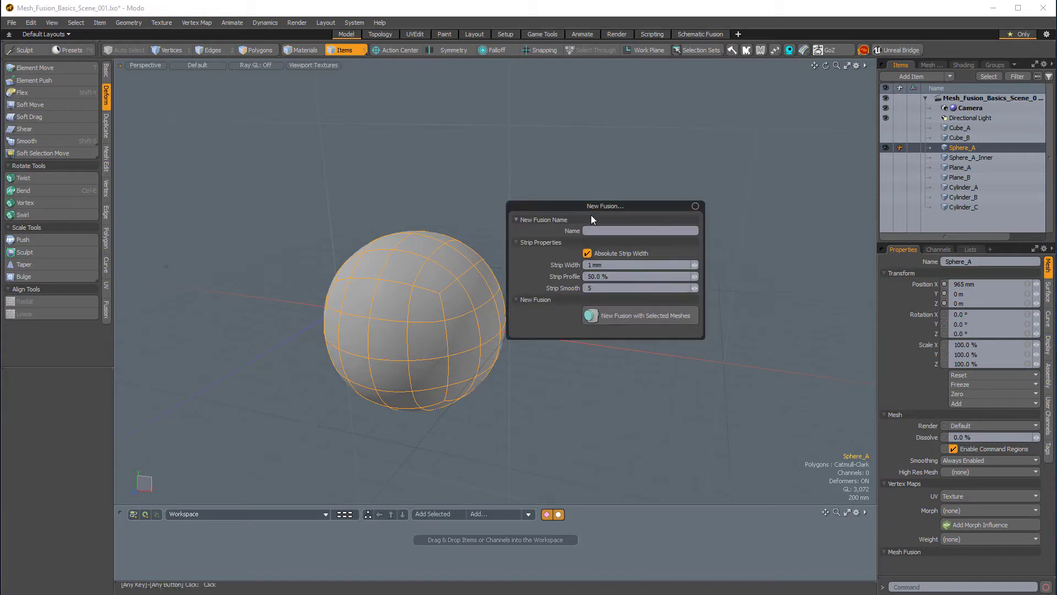
left_click_drag(591, 207, 617, 151)
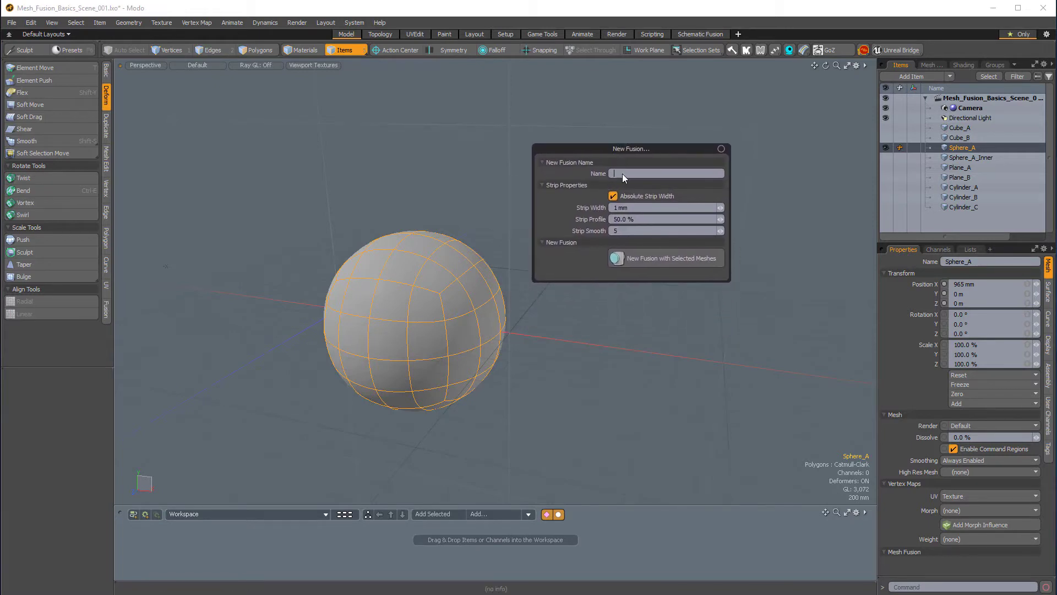
type("FUSE_01")
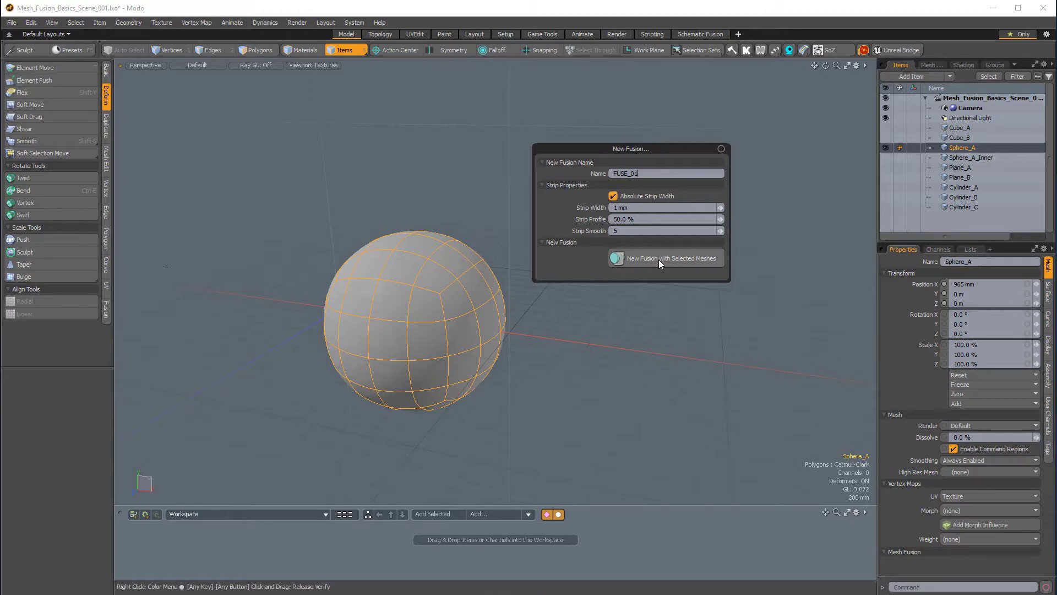
left_click(672, 263)
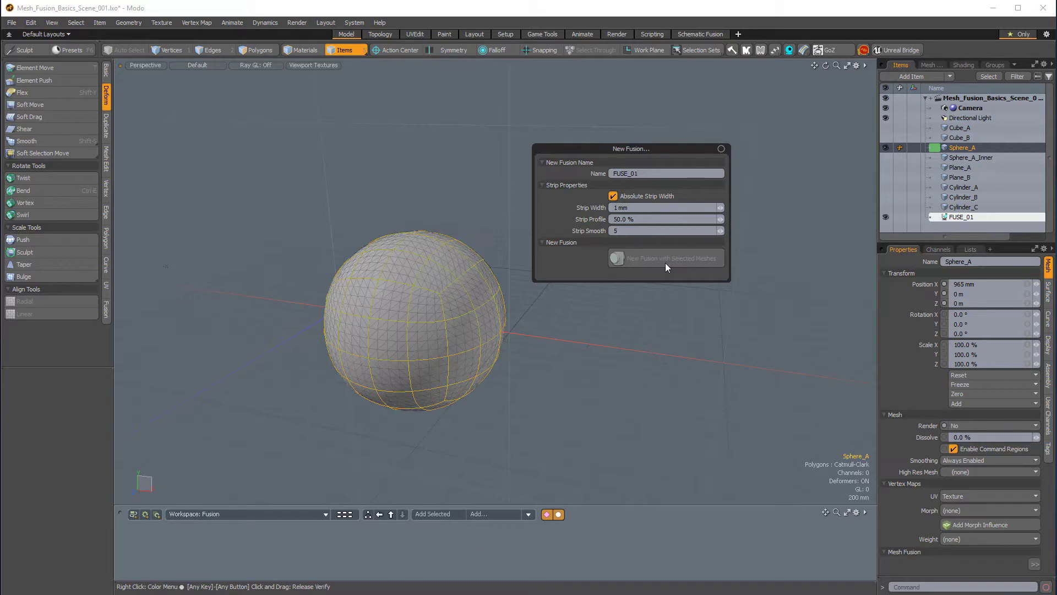
left_click_drag(667, 305, 558, 279, "alt")
left_click(574, 270)
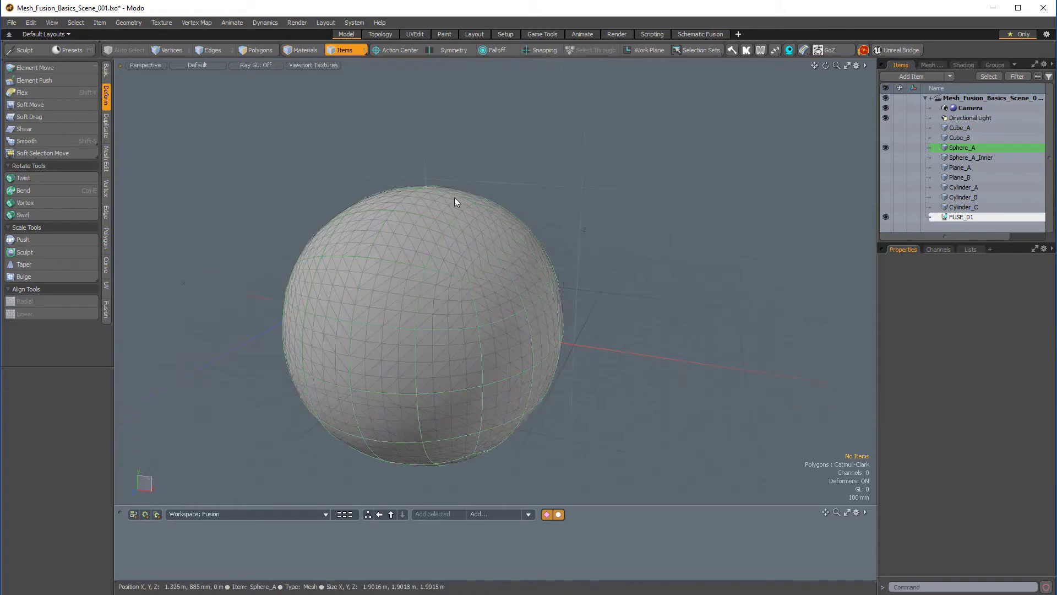
Step: Temporarily hide FUSE_01 to examine Sphere_A's source wireframe from several angles, and show the fusion item again
scroll(558, 387, "down", 1)
left_click_drag(625, 347, 639, 326, "alt+shift")
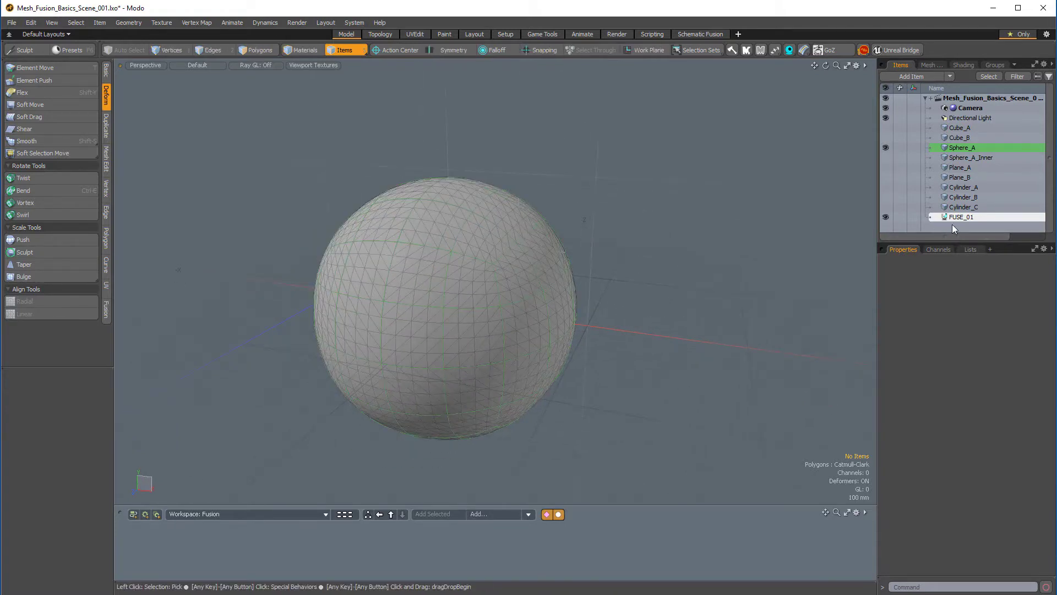
left_click(885, 217)
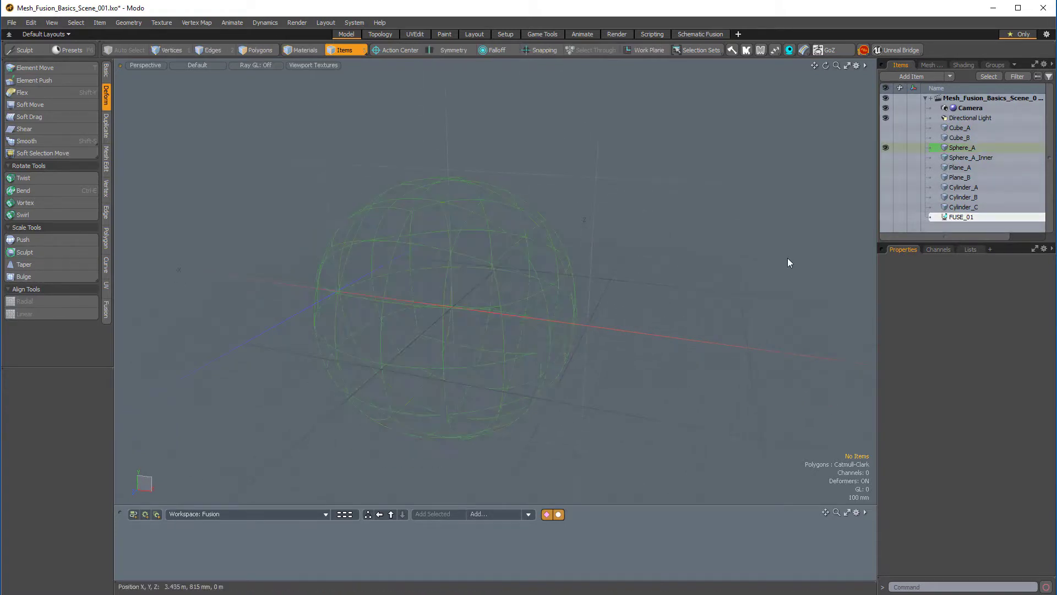
left_click_drag(620, 262, 603, 182, "alt")
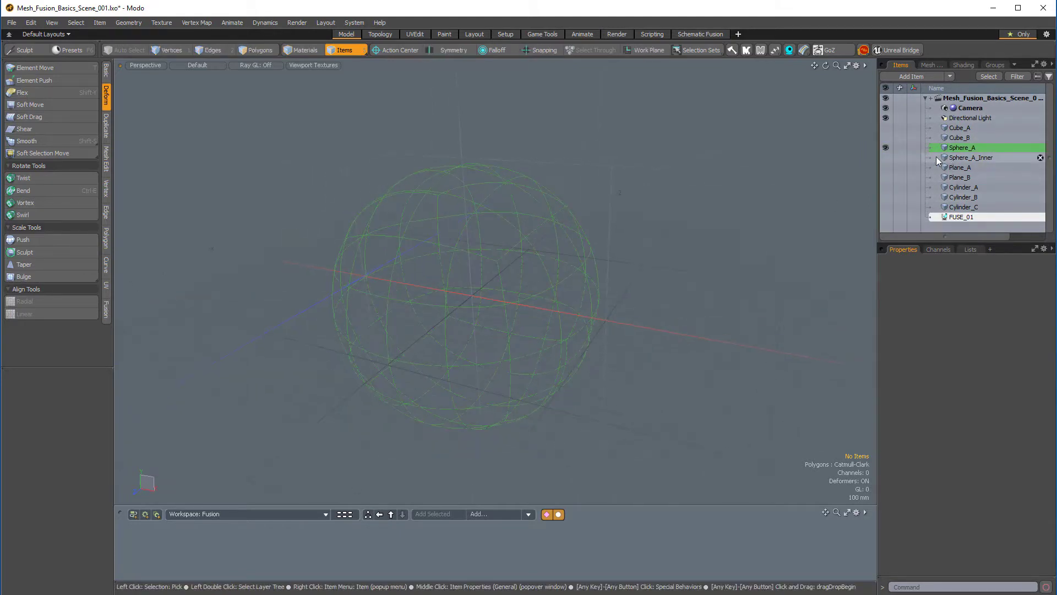
left_click_drag(748, 204, 567, 268, "alt")
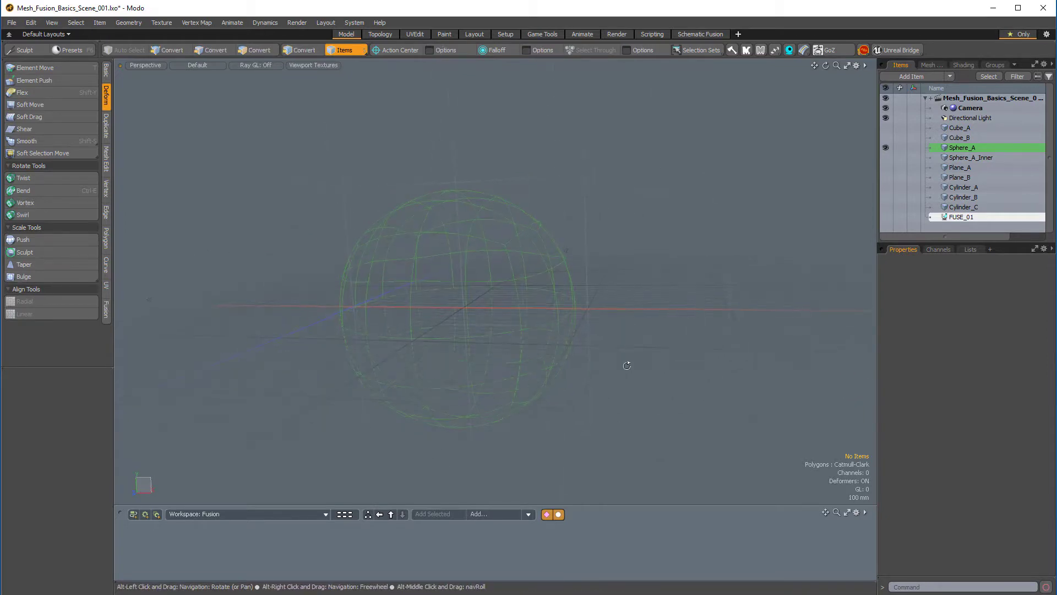
left_click_drag(617, 379, 627, 311, "alt")
left_click_drag(579, 355, 614, 323, "alt")
scroll(440, 342, "down", 1, "alt")
left_click_drag(440, 363, 433, 368, "alt")
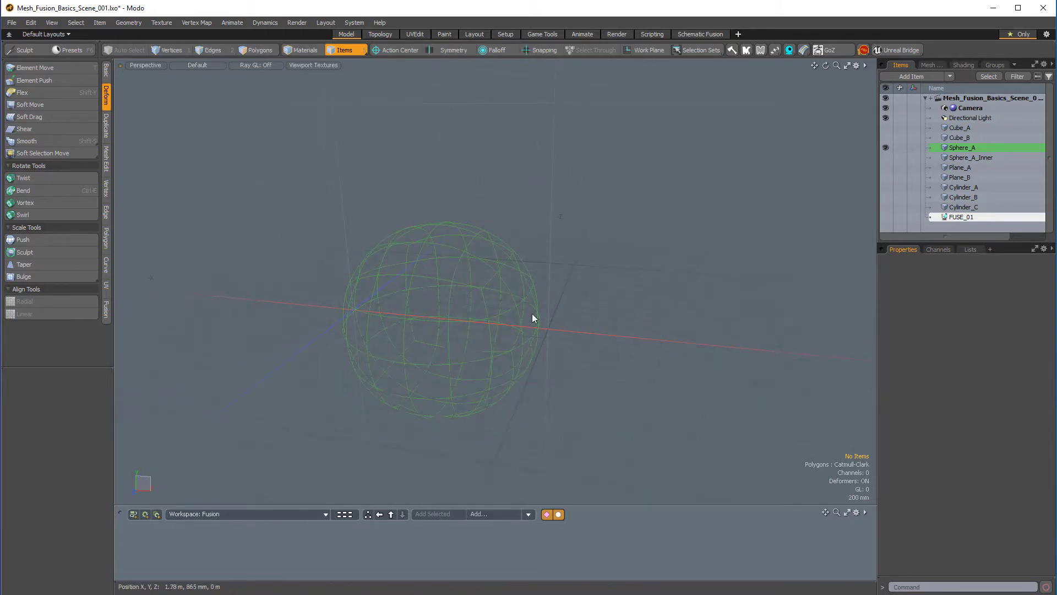
left_click_drag(550, 277, 522, 244, "alt")
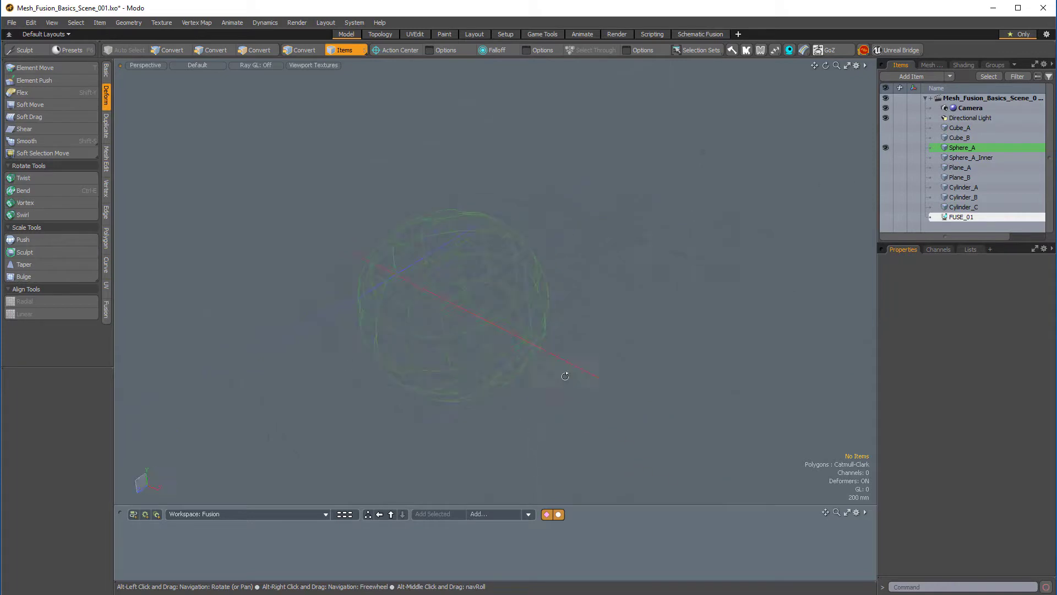
left_click_drag(575, 317, 584, 286, "alt")
left_click_drag(647, 311, 620, 256, "alt")
left_click(886, 216)
Step: Make Plane_A visible and apply it to Sphere_A in the fusion as a subtractive trim surface
left_click_drag(642, 271, 535, 193, "alt")
left_click_drag(469, 259, 580, 259, "alt")
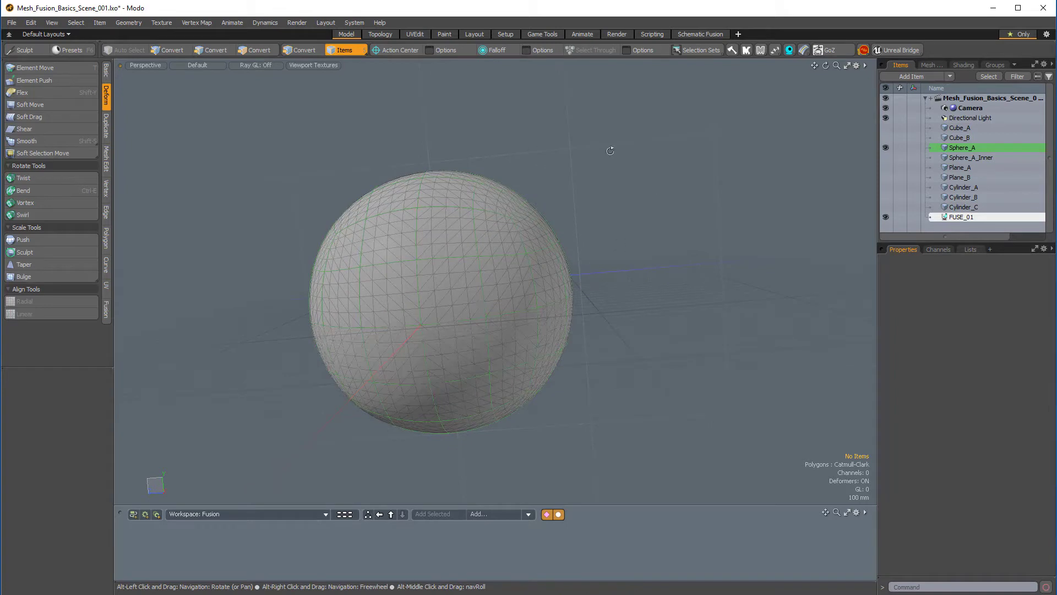
left_click_drag(570, 387, 799, 207, "alt")
left_click_drag(675, 256, 706, 266, "ctrl+alt")
left_click_drag(699, 267, 600, 298, "alt")
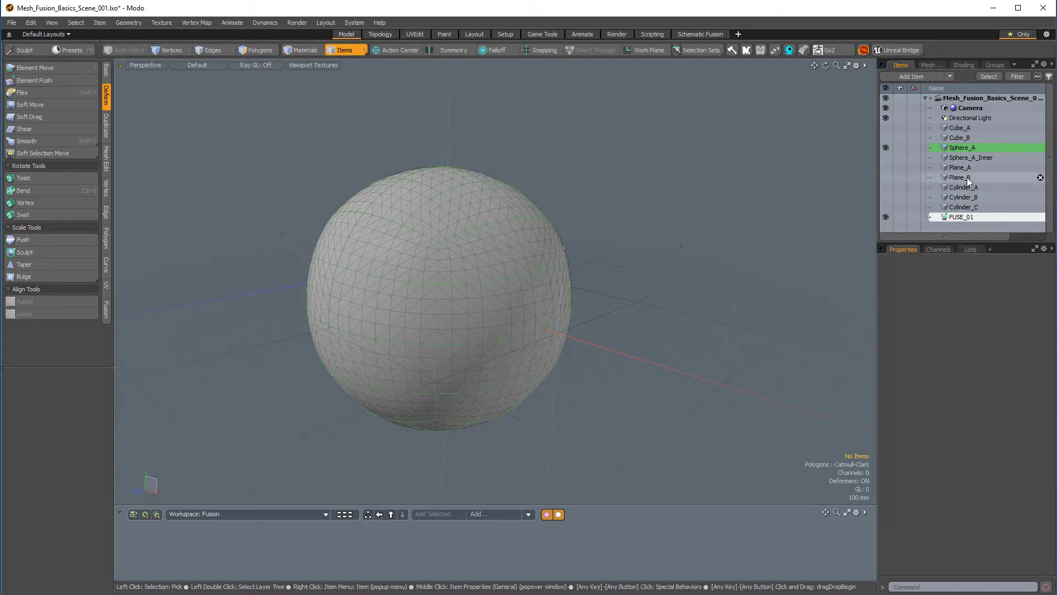
left_click(885, 168)
left_click_drag(661, 231, 445, 262, "alt")
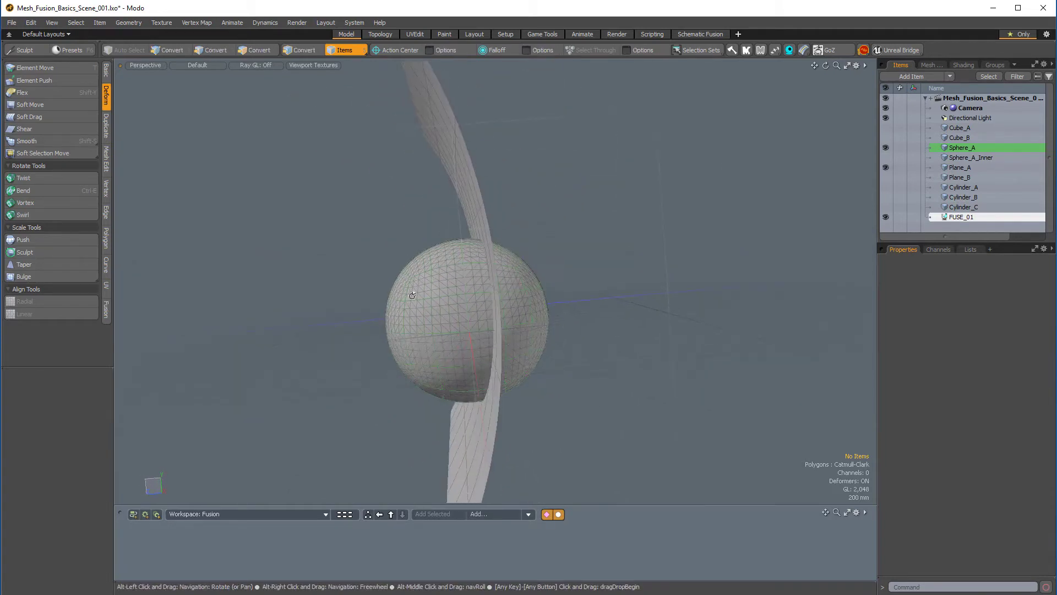
left_click_drag(406, 301, 453, 197, "alt")
left_click(453, 197)
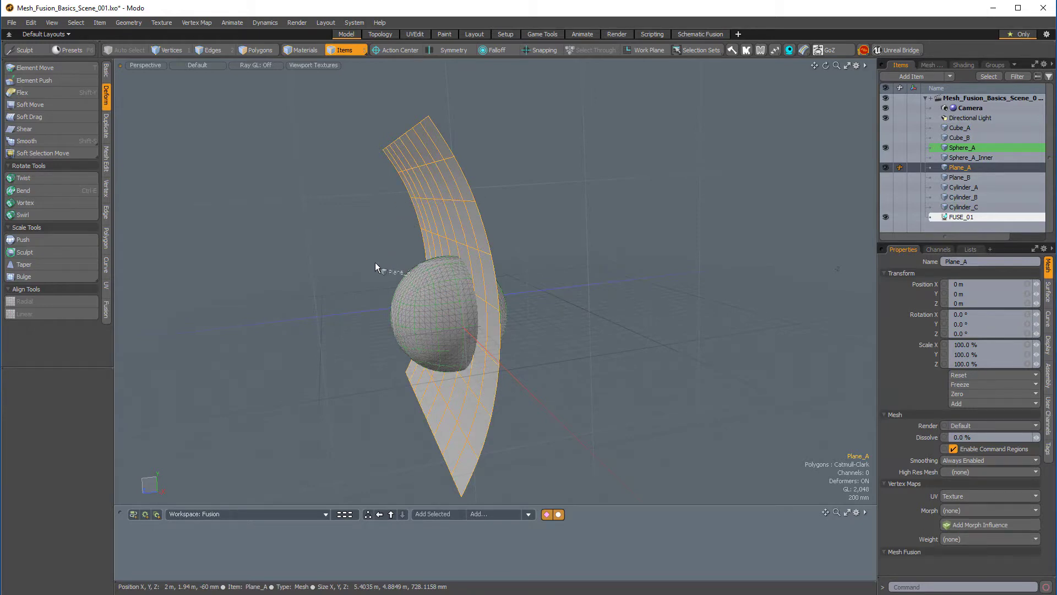
left_click_drag(395, 302, 325, 375)
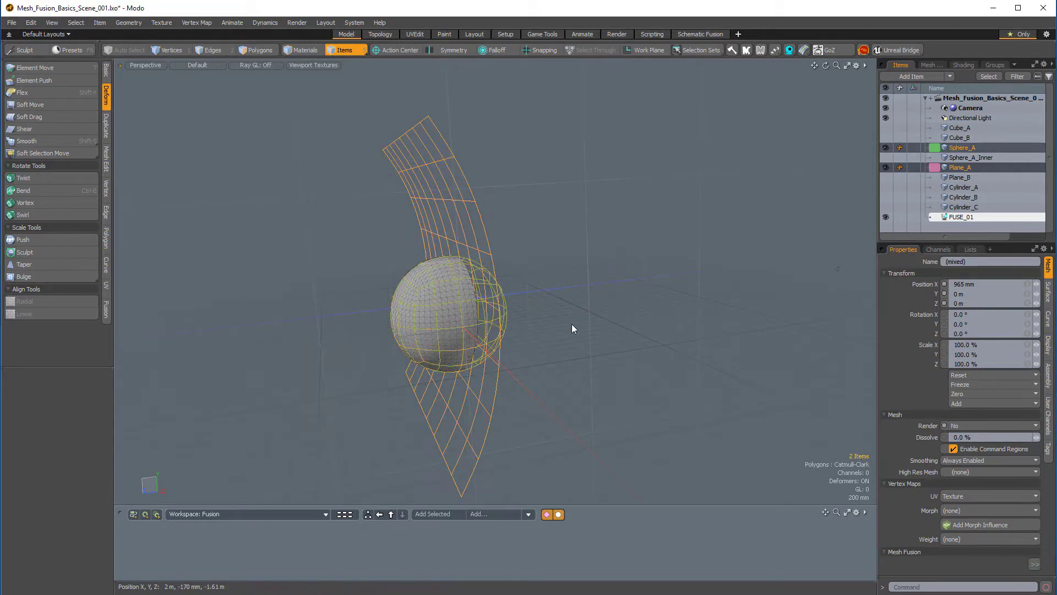
Step: Examine the cut face of the fused sphere and Plane_A's wireframe from both sides, and clear the selection
left_click_drag(572, 324, 275, 289, "alt")
left_click_drag(548, 289, 569, 278, "ctrl+alt")
left_click_drag(569, 278, 690, 211, "alt")
left_click(616, 207)
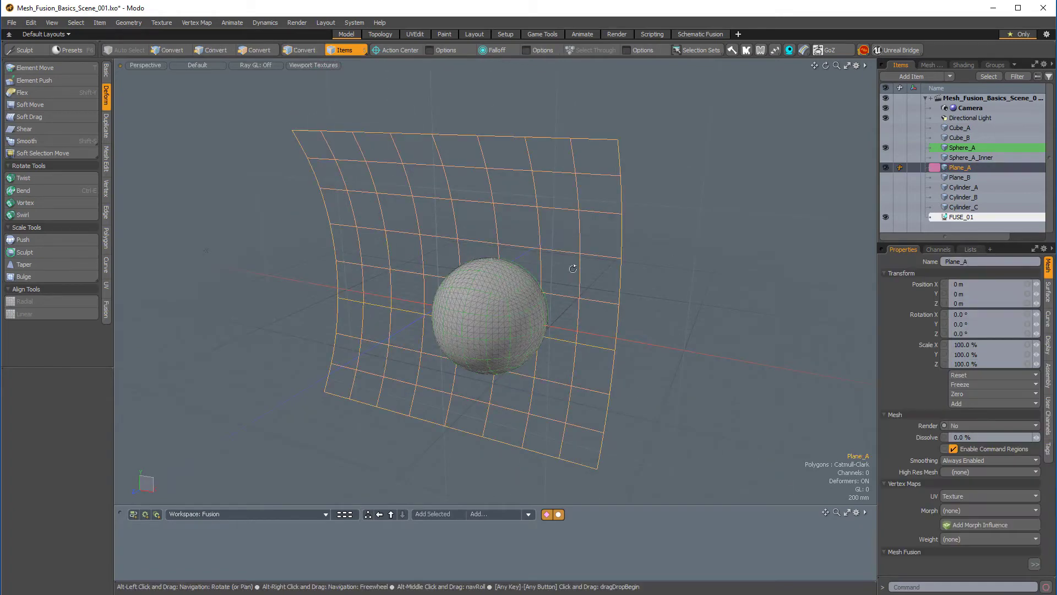
left_click_drag(616, 207, 682, 329, "alt")
left_click_drag(349, 358, 270, 313, "alt")
left_click(318, 315)
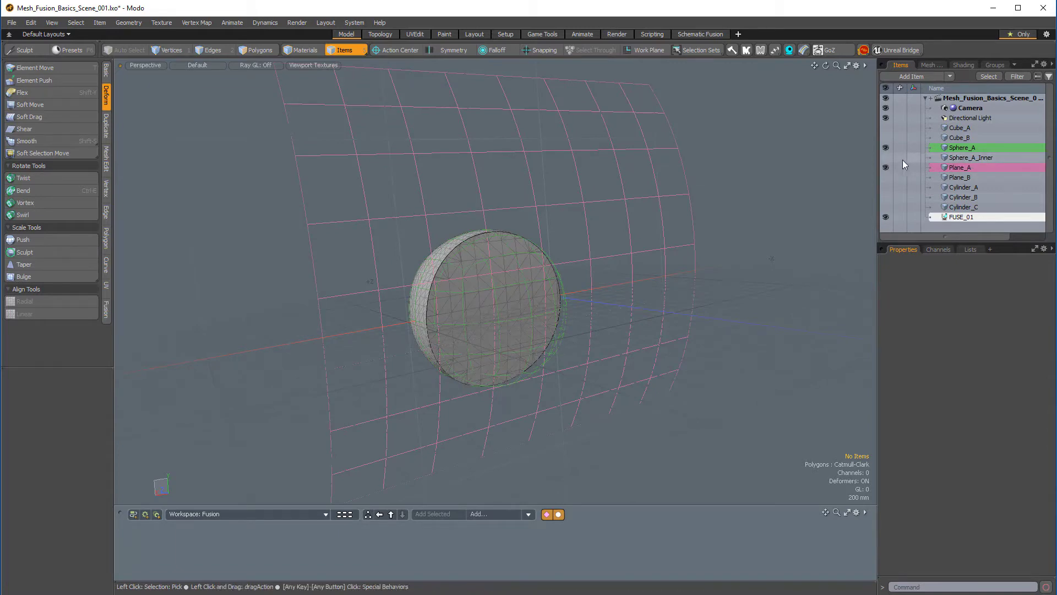
Step: Make Sphere_A_Inner visible and check how it sits inside the cut sphere
left_click(885, 158)
left_click_drag(485, 264, 566, 295, "alt")
left_click(495, 286)
left_click(594, 265)
scroll(557, 292, "up", 3)
scroll(565, 296, "down", 3)
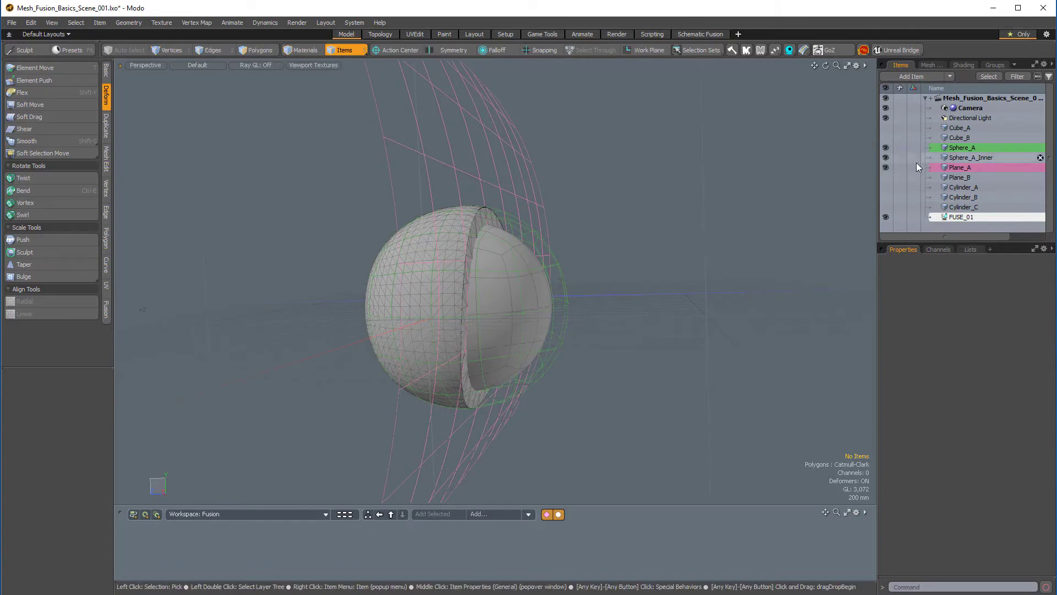
left_click_drag(709, 259, 607, 263, "alt")
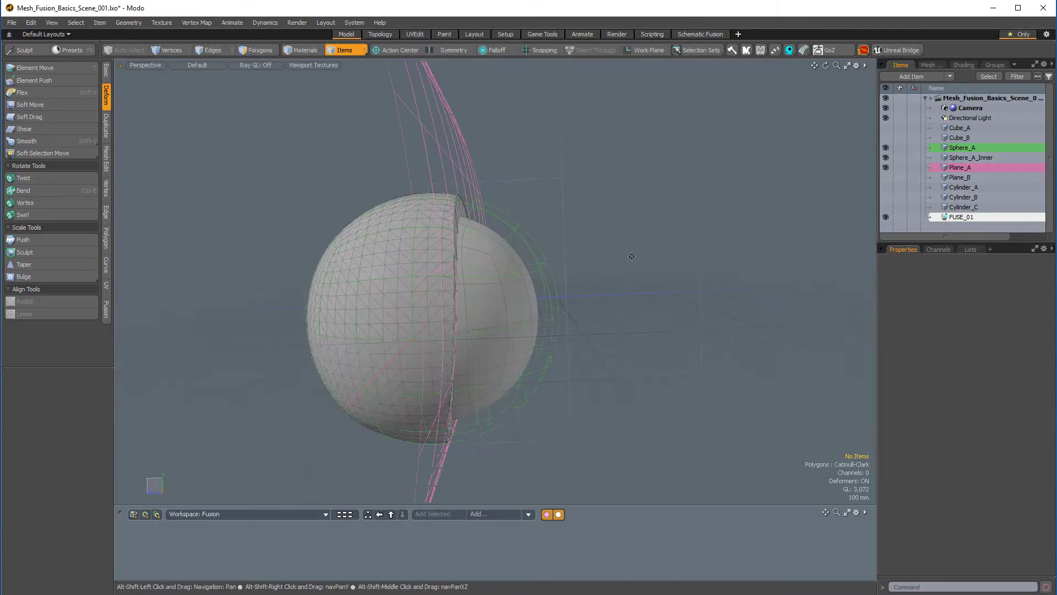
left_click_drag(643, 240, 669, 200, "alt+shift")
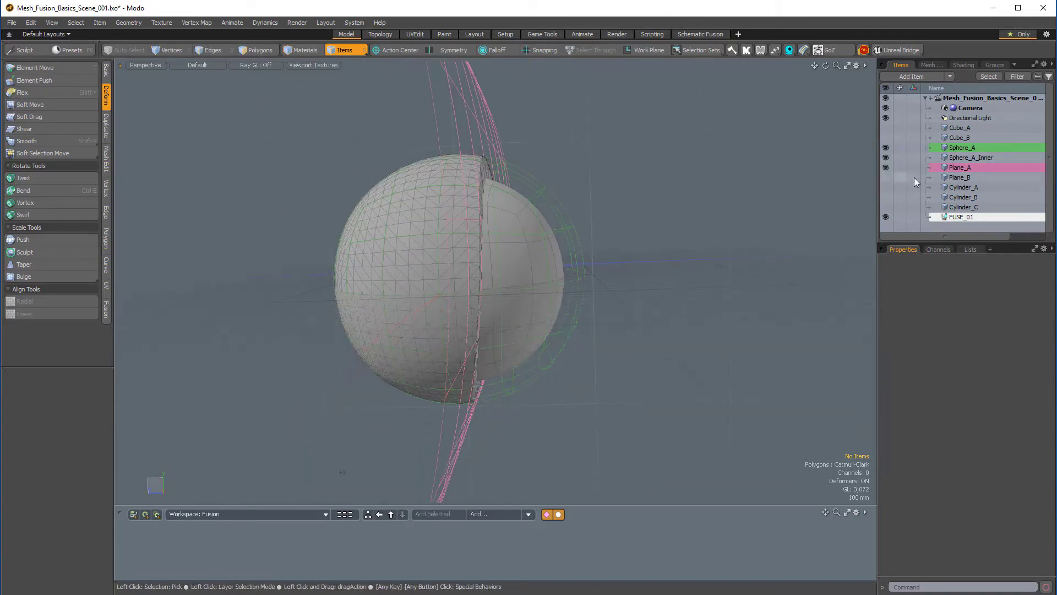
Step: Apply Sphere_A_Inner to Sphere_A as a subtractive mesh to hollow out the fused sphere
left_click(960, 157)
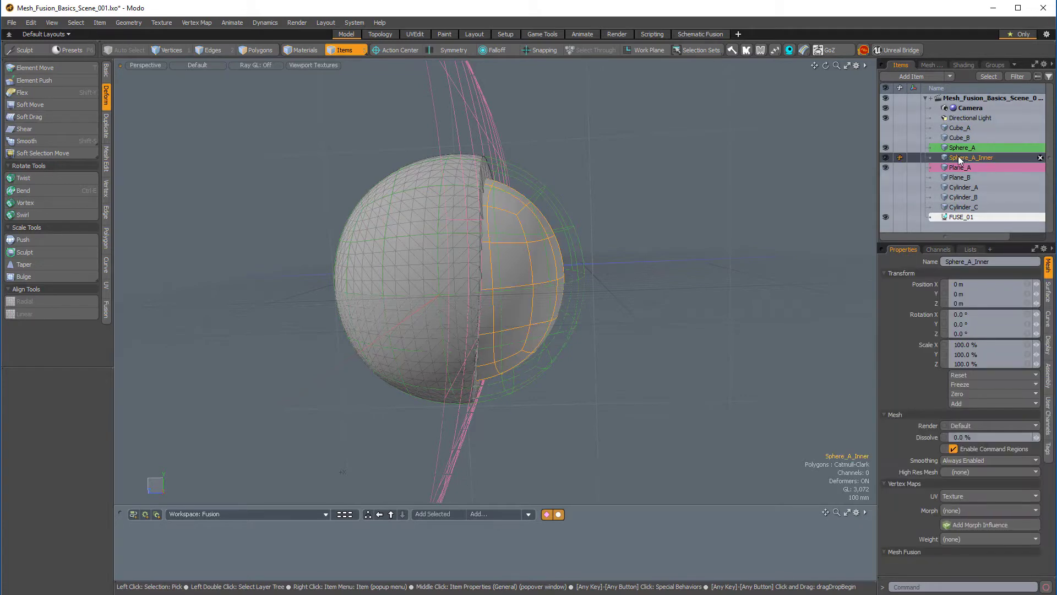
left_click_drag(958, 157, 662, 195)
left_click_drag(579, 214, 484, 157)
left_click_drag(475, 279, 507, 294)
left_click_drag(716, 280, 632, 295, "alt")
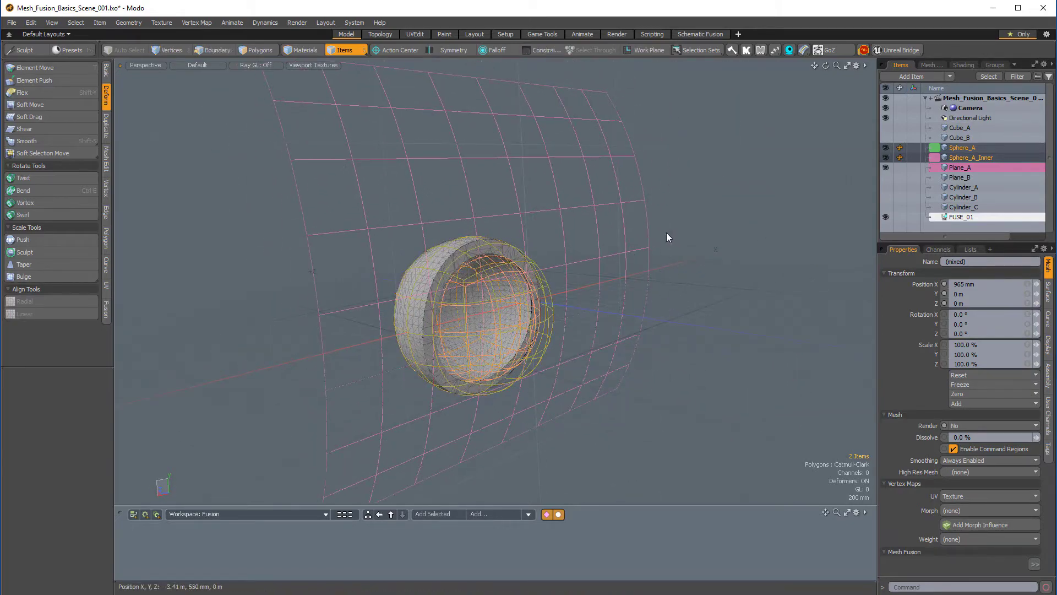
Step: Toggle source visibility to hide the fusion's source meshes and inspect the hollow half shell
key("ctrl+shift+f")
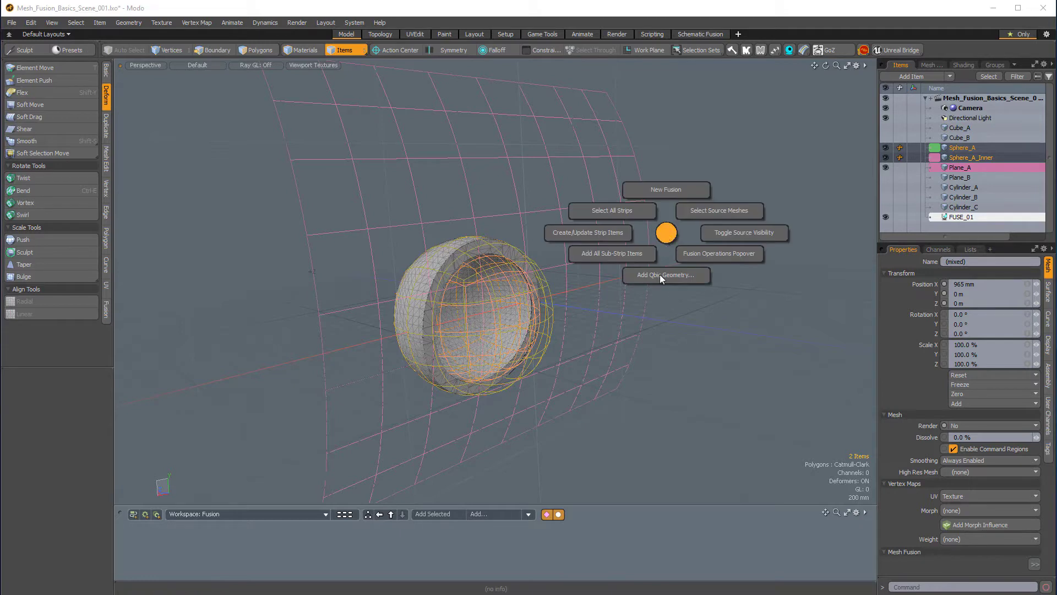
left_click(776, 234)
left_click_drag(647, 318, 529, 306, "alt")
left_click_drag(529, 306, 606, 303, "ctrl+alt")
left_click_drag(605, 303, 694, 287, "alt")
Step: Scale all polygons of Sphere_A_Inner uniformly to 107 % to thin the shell wall
left_click(972, 157)
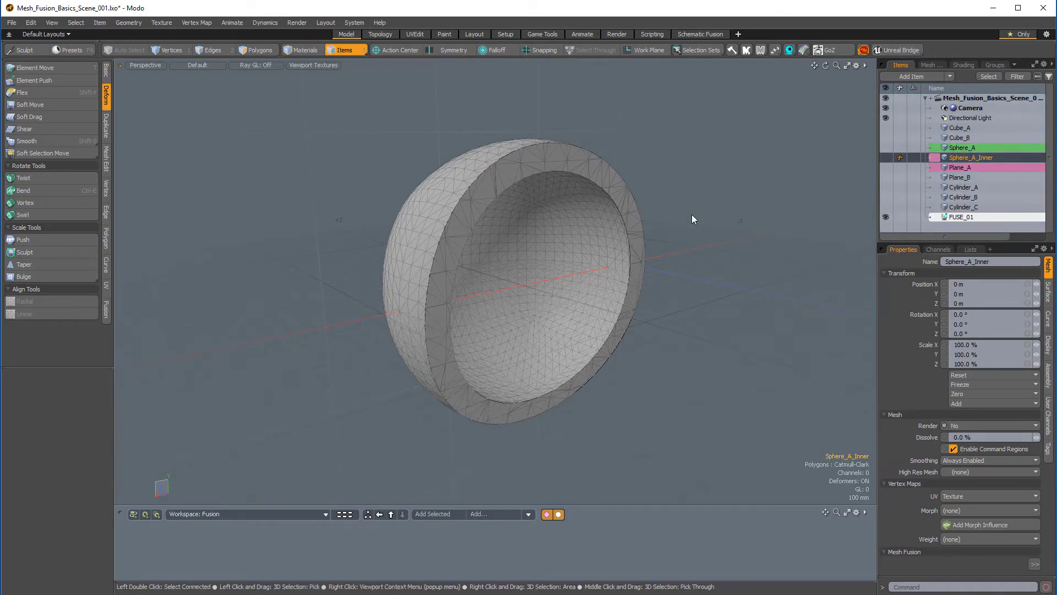
key("r")
left_click_drag(712, 240, 617, 210, "alt")
key("3")
key("r")
scroll(460, 285, "up", 5)
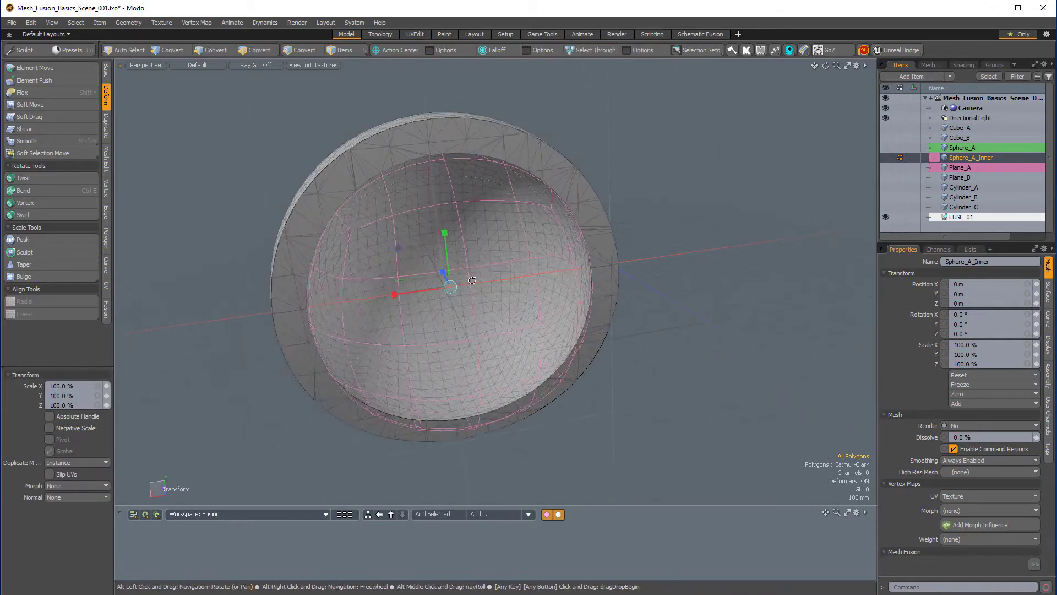
left_click_drag(460, 286, 345, 286)
left_click_drag(535, 324, 537, 281, "alt")
left_click_drag(627, 314, 736, 271, "alt")
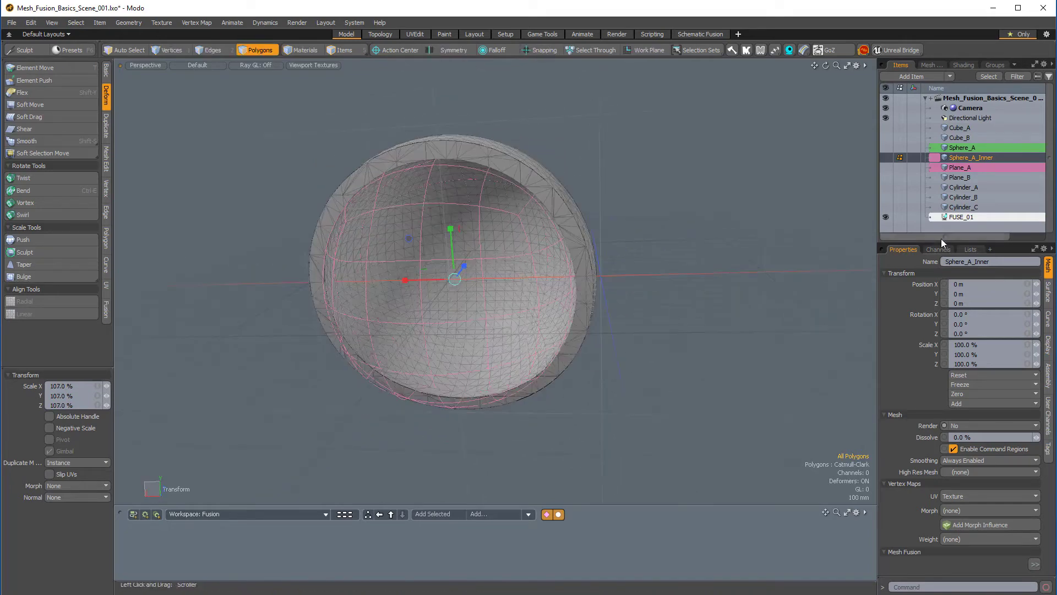
Step: Enable Deferred Update for FUSE_01 and reselect the Sphere_A_Inner mesh
left_click(961, 218)
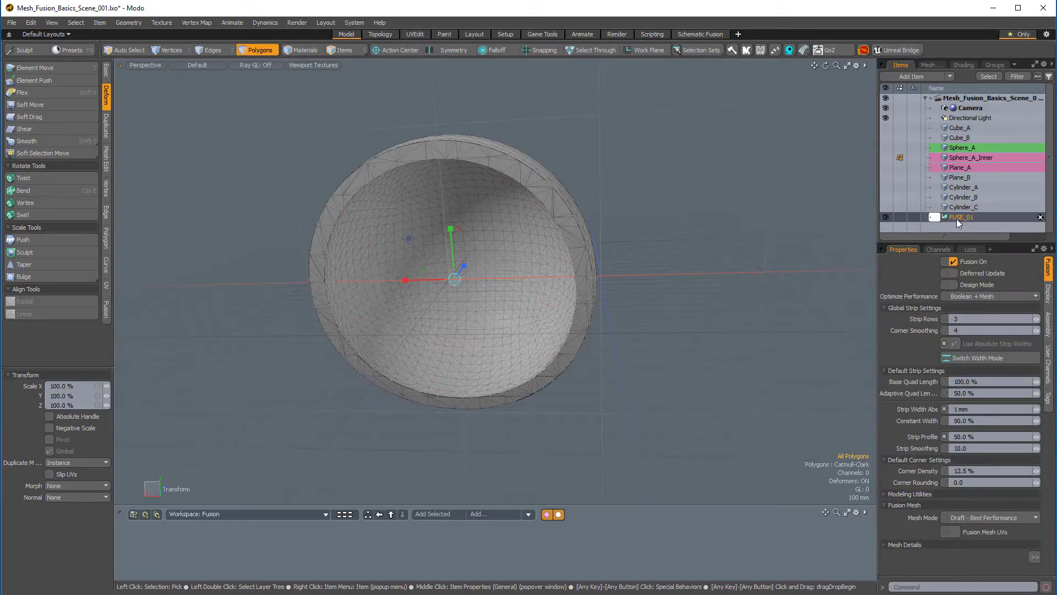
left_click(955, 273)
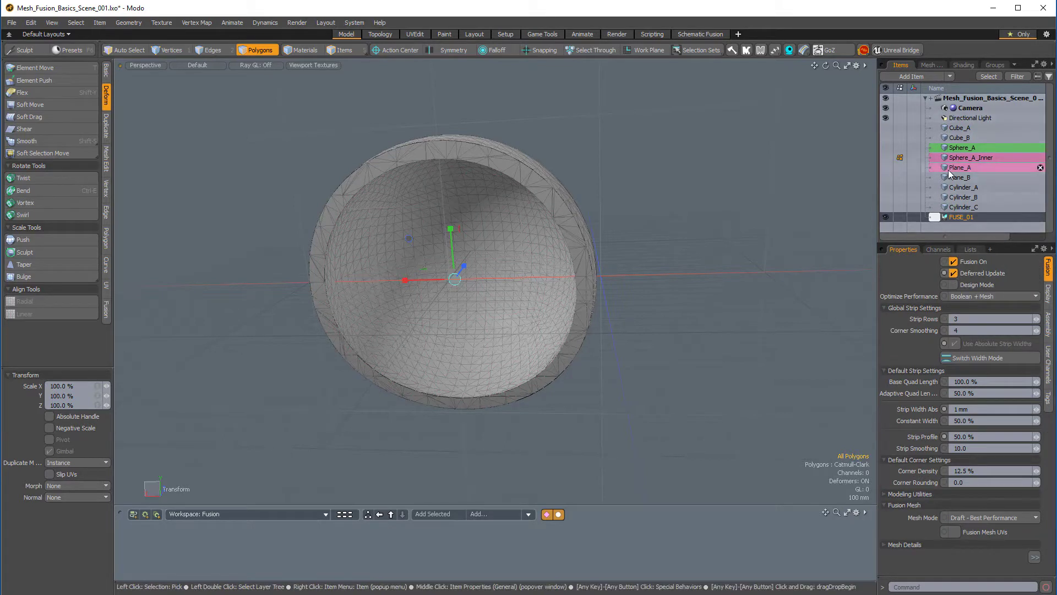
left_click(963, 158)
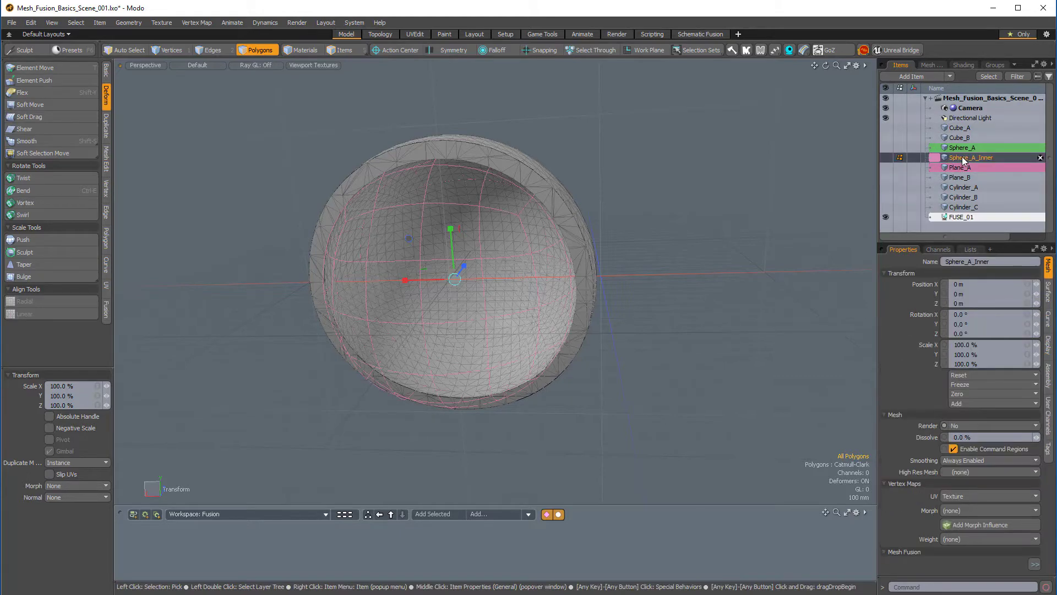
Step: Scale all polygons of Sphere_A_Inner uniformly down to 51.5 %, up to 107 %, and finally settle on 88 %
left_click_drag(721, 337, 421, 275, "alt")
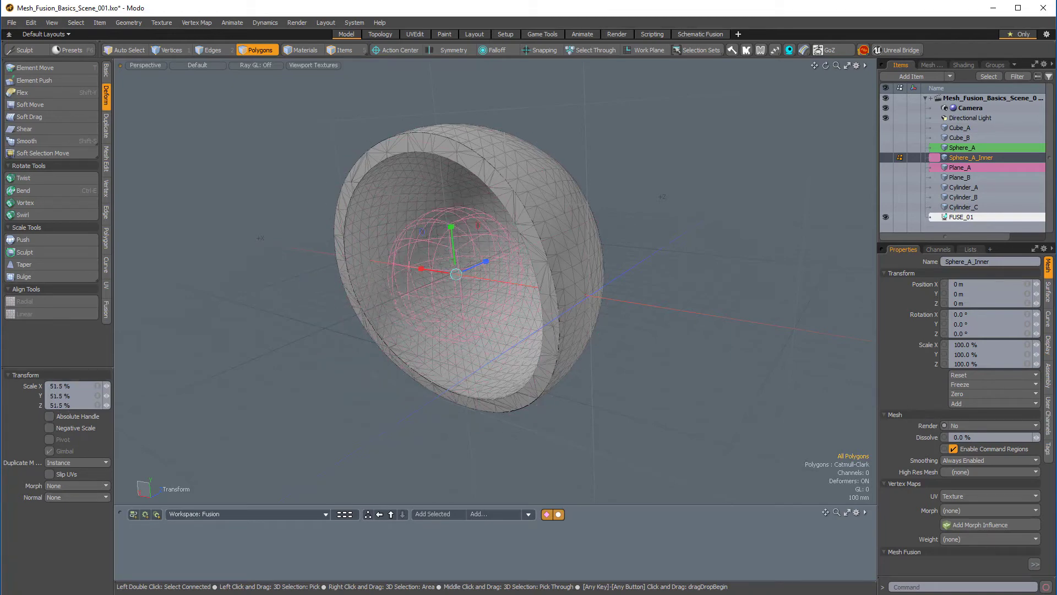
left_click_drag(458, 275, 456, 315, "alt")
left_click_drag(533, 308, 488, 291, "ctrl+alt")
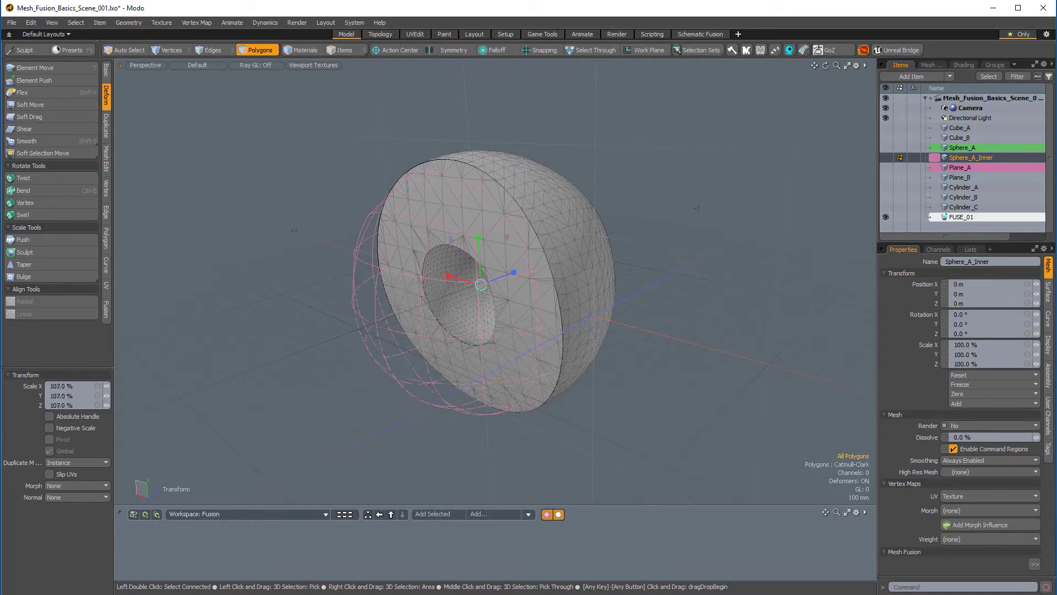
mouse_move(488, 291)
left_mouse_down("alt")
mouse_move(618, 323)
mouse_move(640, 274)
mouse_move(618, 330)
mouse_move(458, 381)
mouse_move(421, 330)
mouse_move(493, 306)
left_mouse_up("alt")
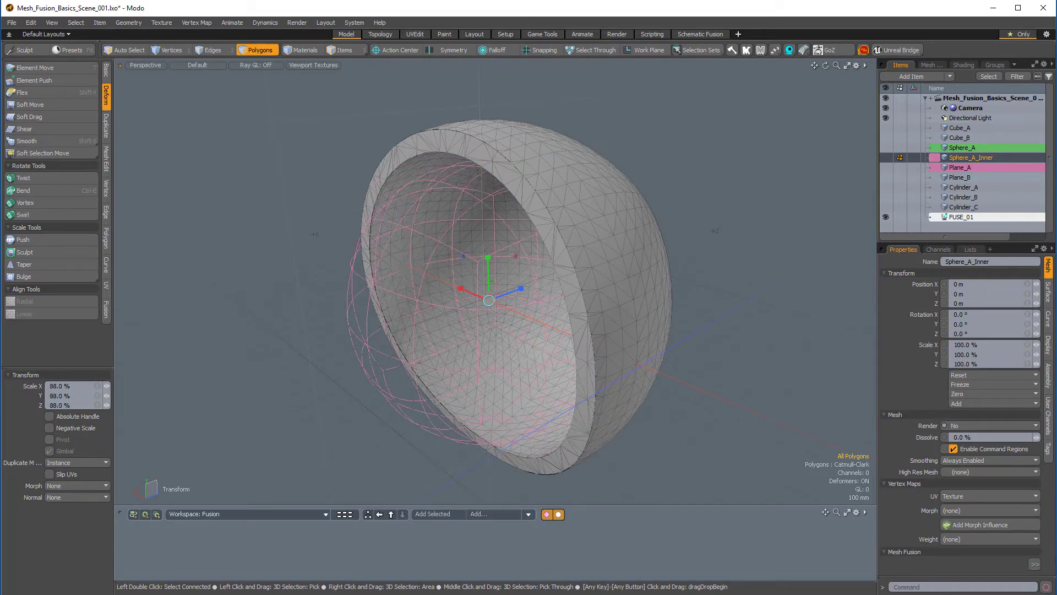
left_click_drag(489, 302, 454, 278, "alt")
left_click_drag(455, 278, 560, 207, "alt")
key("space")
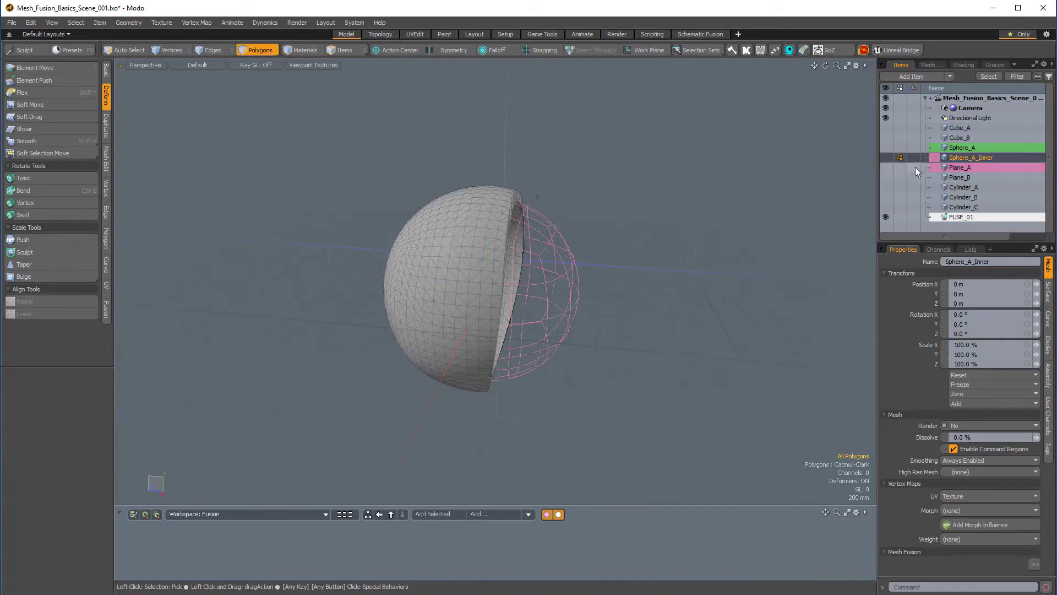
Step: Show Plane_A, duplicate its polygons in place and flip the copy so both planes can bound the shell
left_click(886, 167)
left_click_drag(728, 184, 488, 183, "alt")
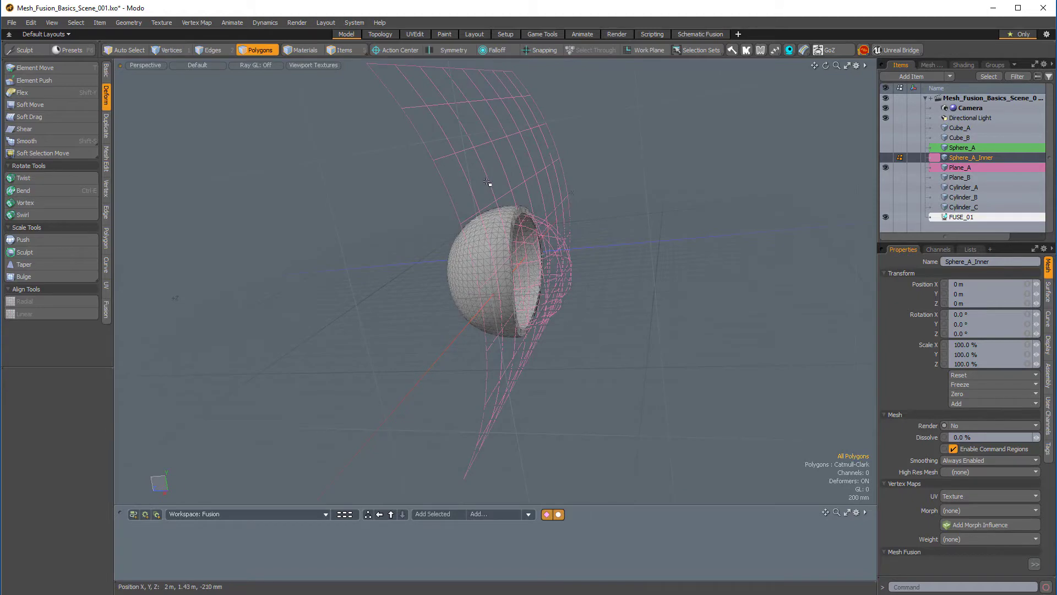
left_click(960, 167)
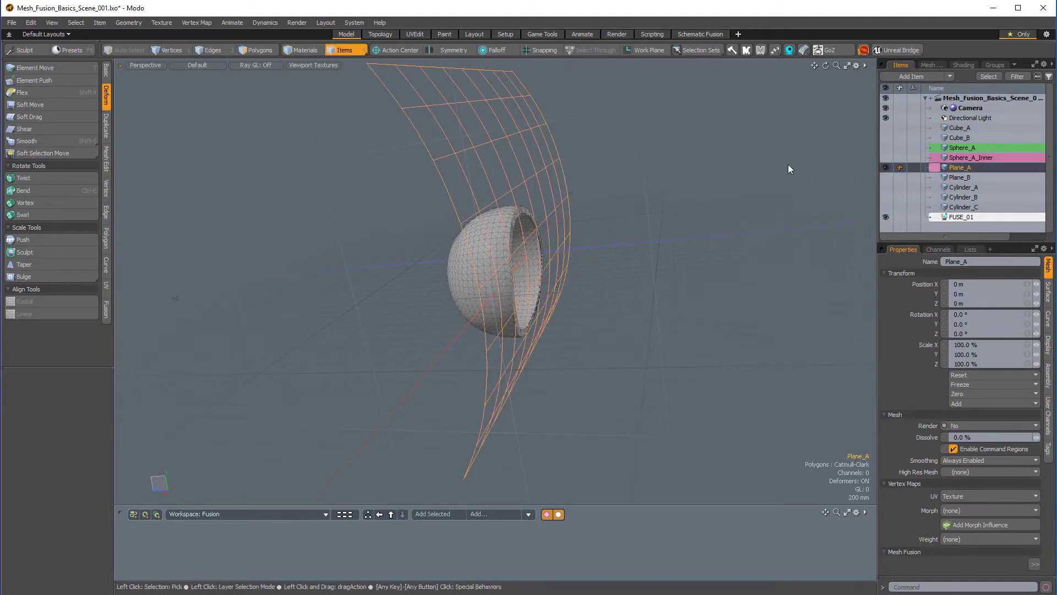
left_click_drag(728, 164, 549, 250, "alt")
key("3")
double_click(568, 172)
key("f")
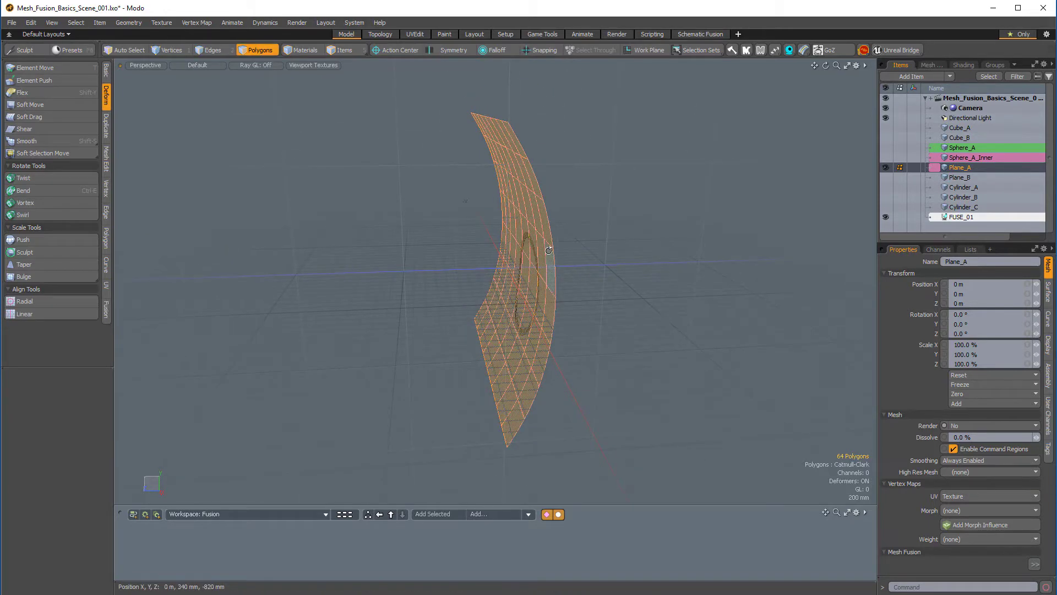
Step: Move the flipped copy of Plane_A's polygons along Z to slice the hollow shell into a ring
key("w")
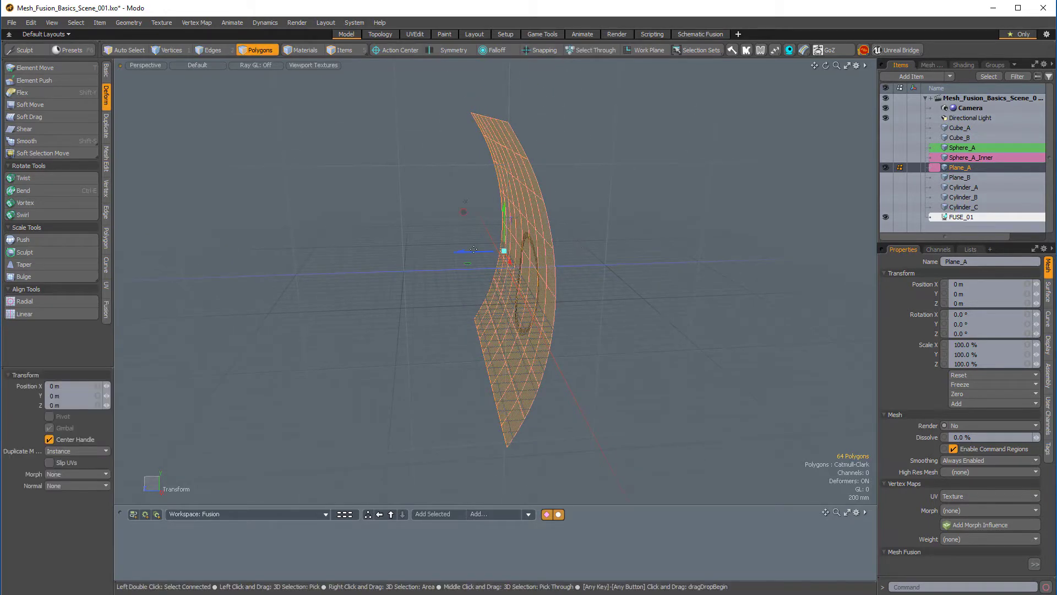
left_click_drag(473, 250, 453, 251)
left_click_drag(625, 261, 464, 219, "alt")
key("w")
Step: Reselect one curved plane inside Plane_A and move it to adjust the ring's cut, leaving no polygons selected
left_click(460, 218)
double_click(460, 219)
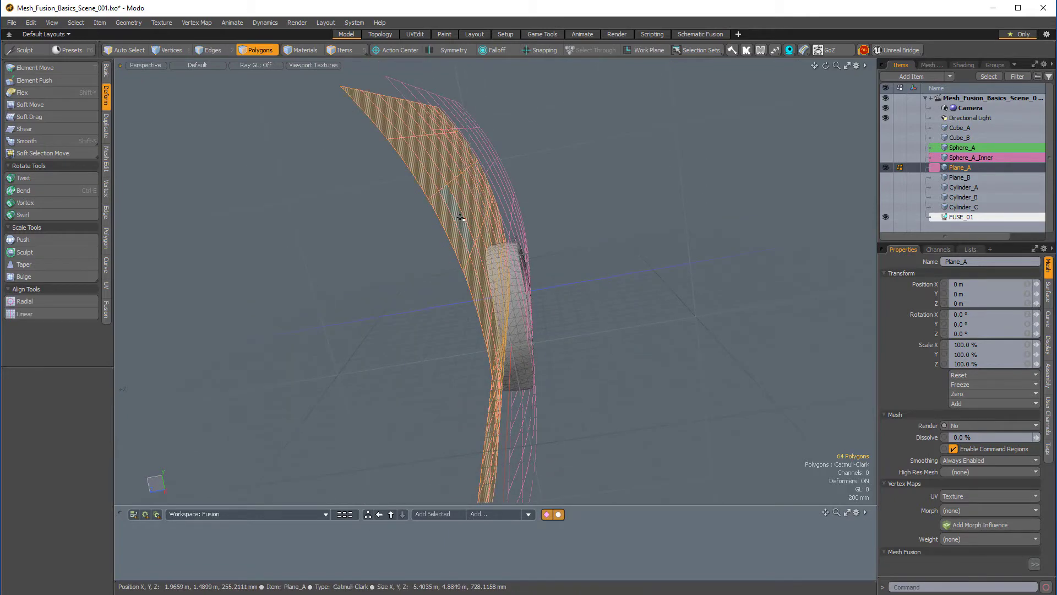
key("w")
left_click_drag(473, 275, 433, 257, "alt")
left_click_drag(543, 267, 671, 297, "alt")
scroll(567, 288, "down", 3)
left_click_drag(561, 288, 601, 282, "alt+shift")
key("q")
left_click(674, 314)
left_click_drag(674, 314, 655, 271, "alt")
left_click_drag(655, 270, 699, 276, "ctrl+alt")
Step: Hide Plane_A and FUSE_01, and reorder FUSE_01 directly below Plane_A in the item list
left_click(889, 167)
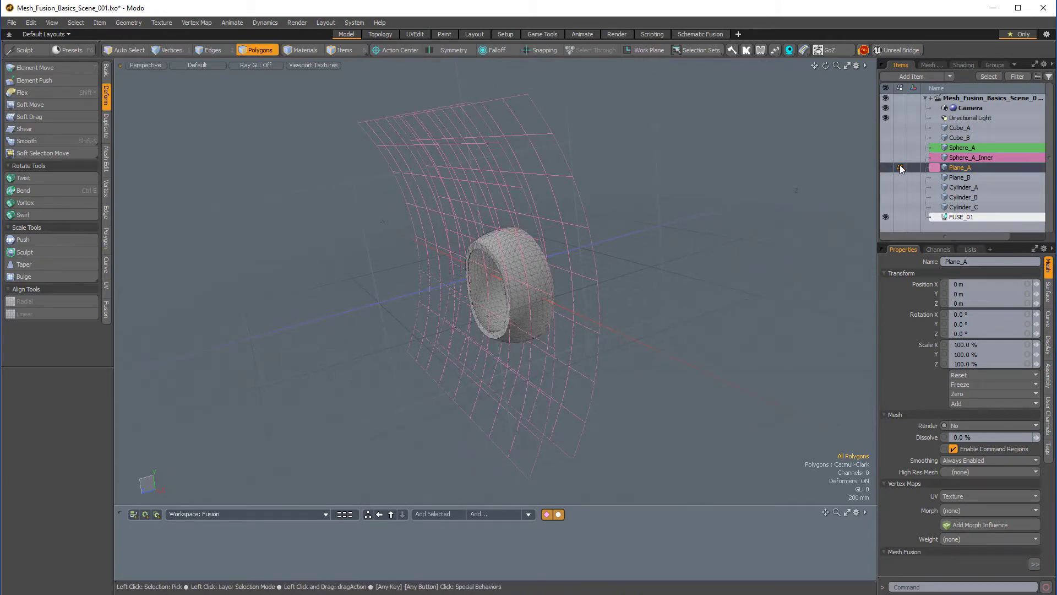
left_click(966, 164, "ctrl")
left_click(885, 216)
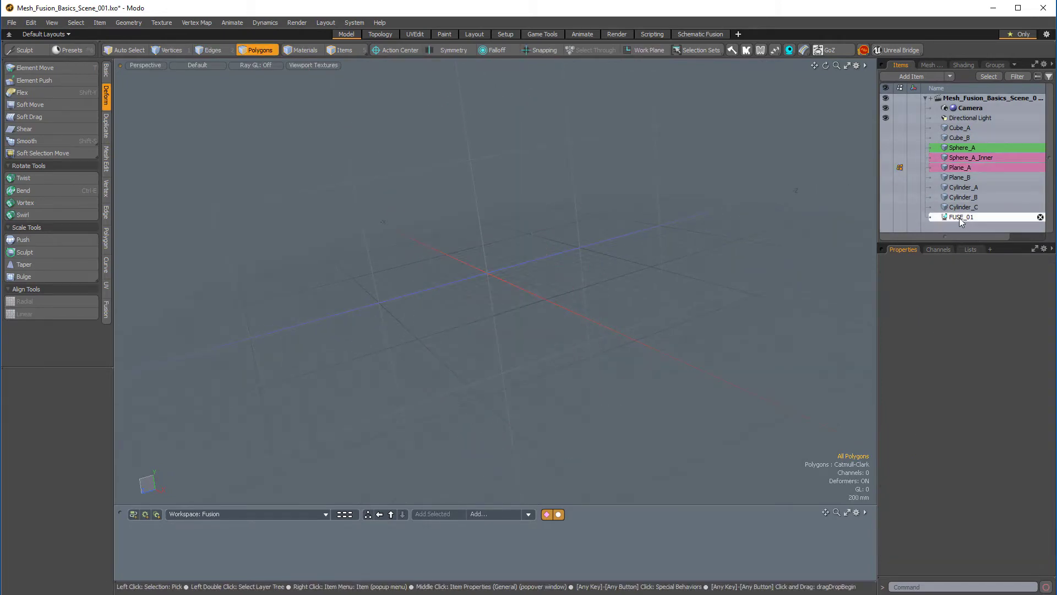
left_click(961, 218)
left_click_drag(968, 170, 968, 172)
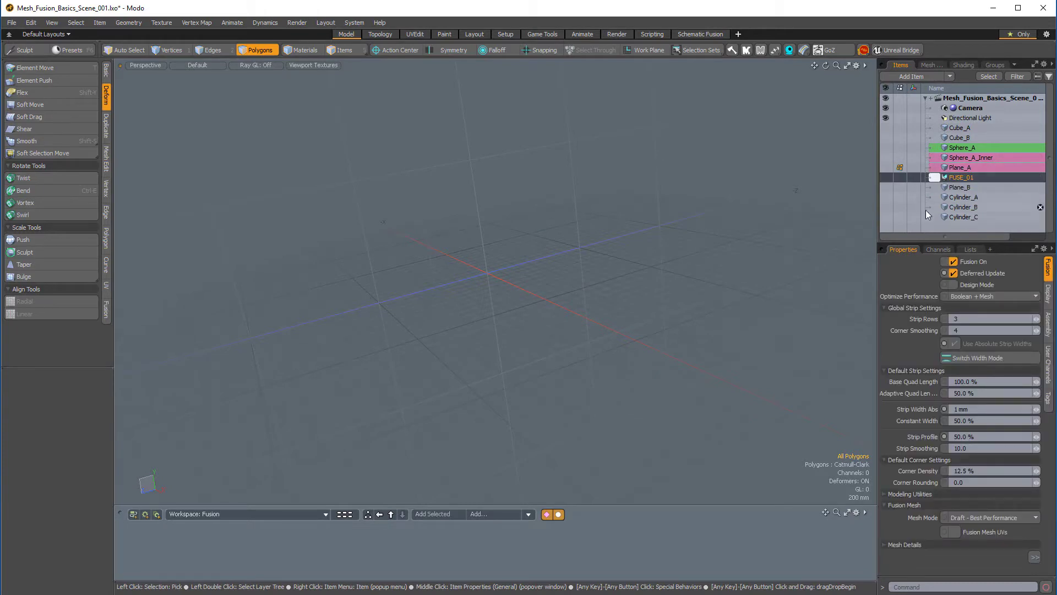
Step: Show Cylinder_A, Cylinder_B and Cylinder_C, toggle Plane_B on to check it, and leave Plane_B hidden
left_click(885, 196)
left_click(885, 206)
left_click(886, 216)
left_click_drag(721, 287, 858, 280, "alt")
left_click_drag(729, 237, 756, 302, "alt")
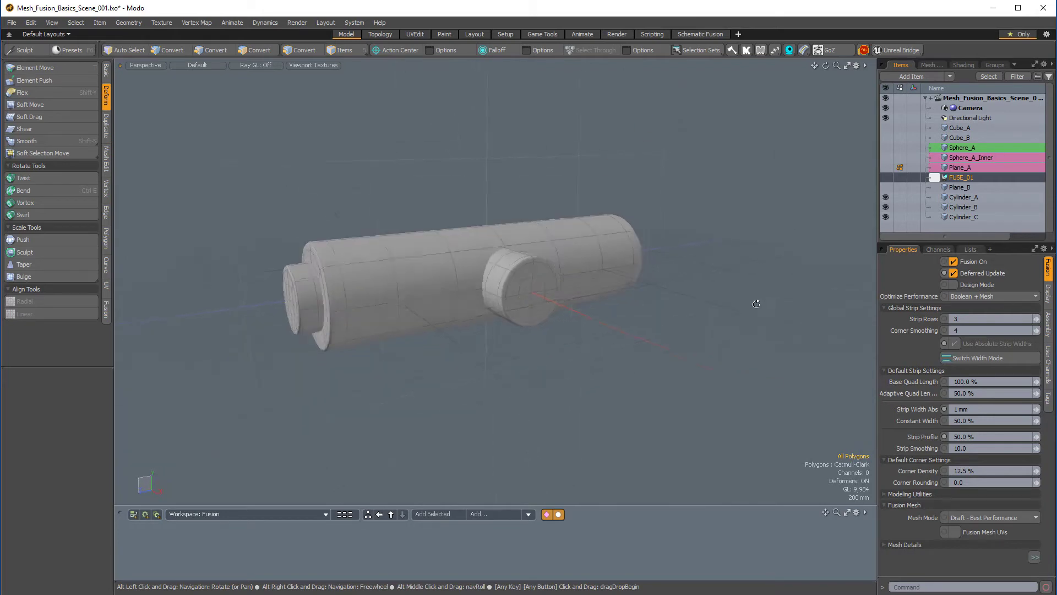
left_click(886, 187)
left_click(885, 186)
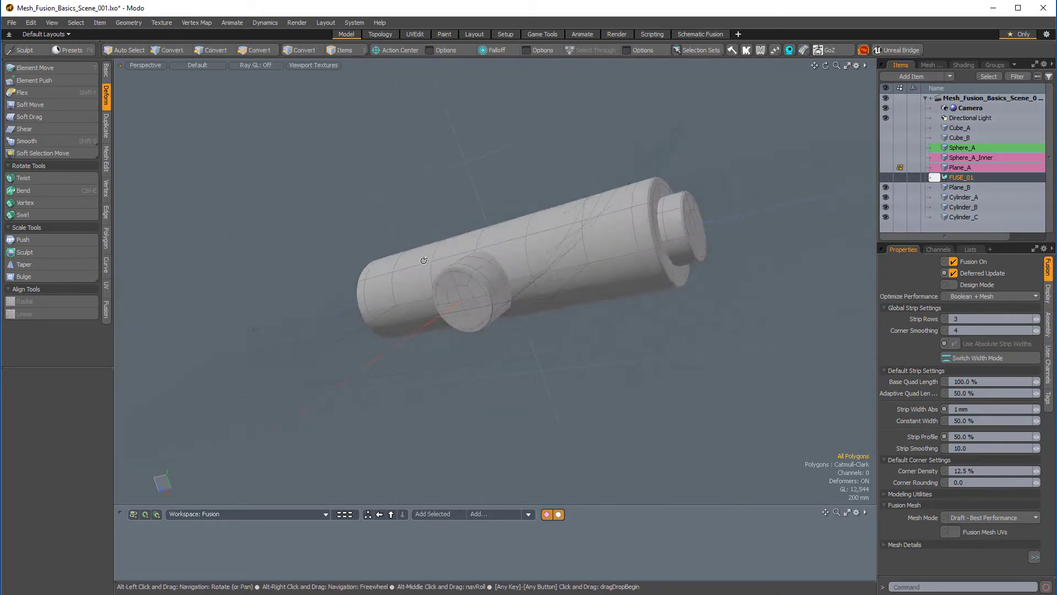
left_click(885, 186)
left_click(886, 186)
left_click_drag(616, 264, 639, 275, "alt")
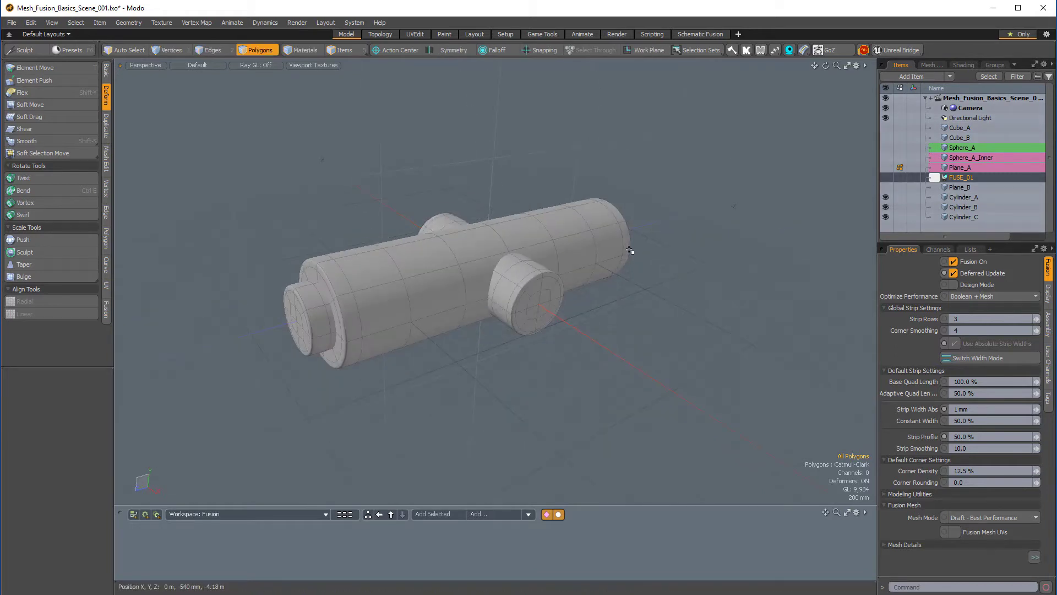
Step: Create a new fusion named FUSE_02 from Cylinder_B, keeping the 1 mm absolute strip width
key("5")
left_click_drag(557, 207, 569, 231, "alt")
left_click(568, 232)
left_click_drag(691, 232, 659, 242, "alt")
key("ctrl+grave")
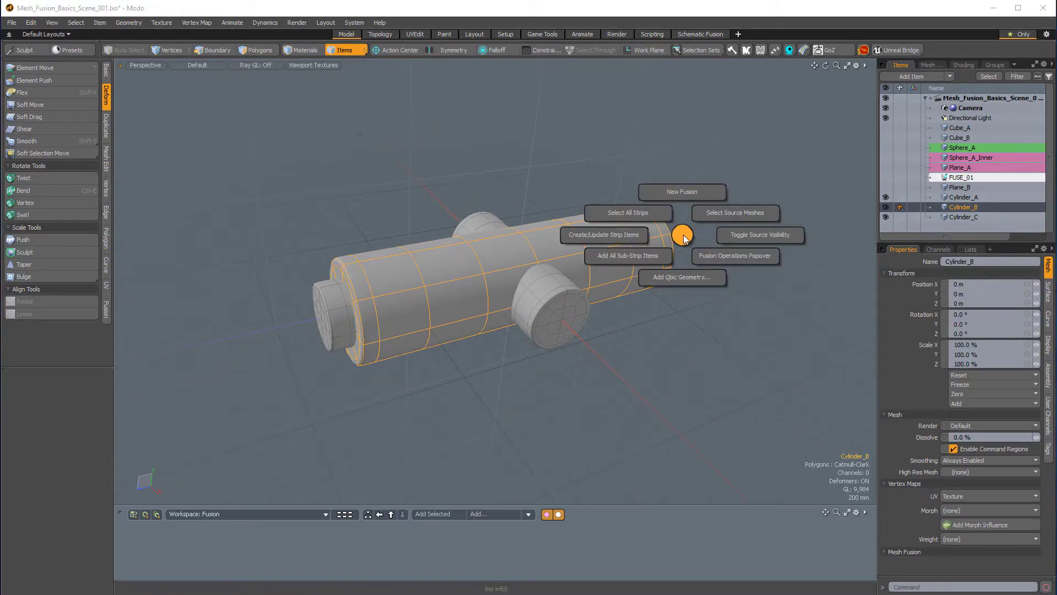
left_click(679, 169)
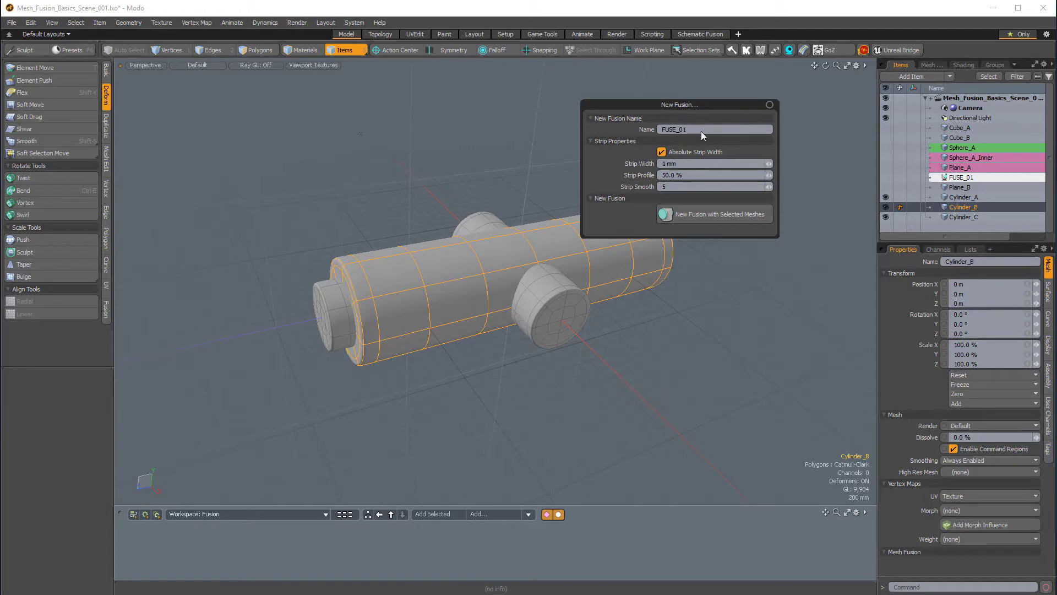
type("2")
left_click(692, 214)
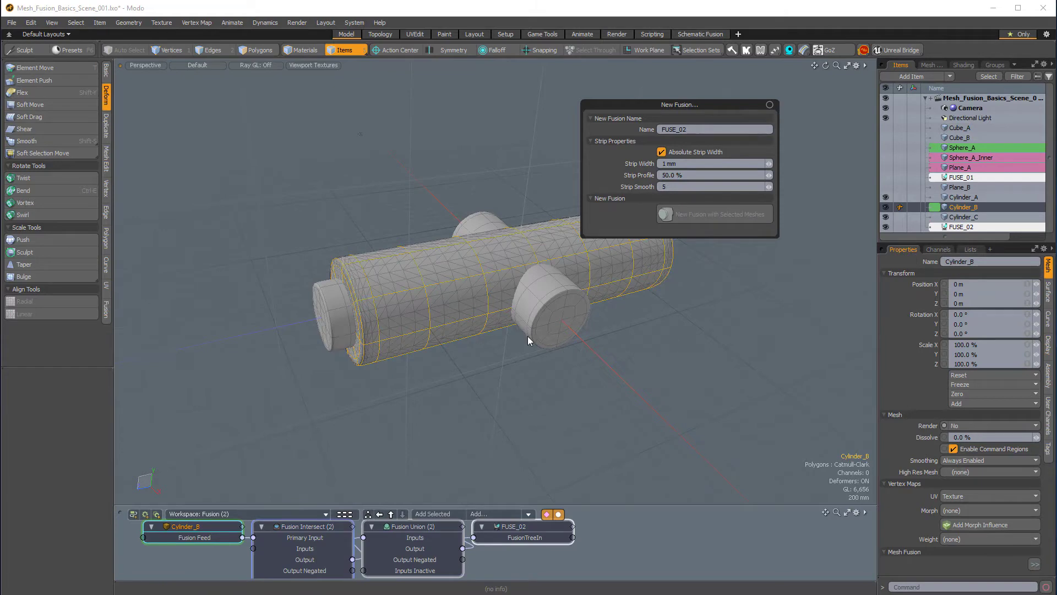
Step: Apply Cylinder_C to Cylinder_B as a subtractive mesh in the FUSE_02 fusion
left_click_drag(524, 335, 625, 369, "alt")
mouse_move(625, 369)
left_mouse_down("alt")
mouse_move(714, 331)
mouse_move(633, 363)
left_mouse_up("alt")
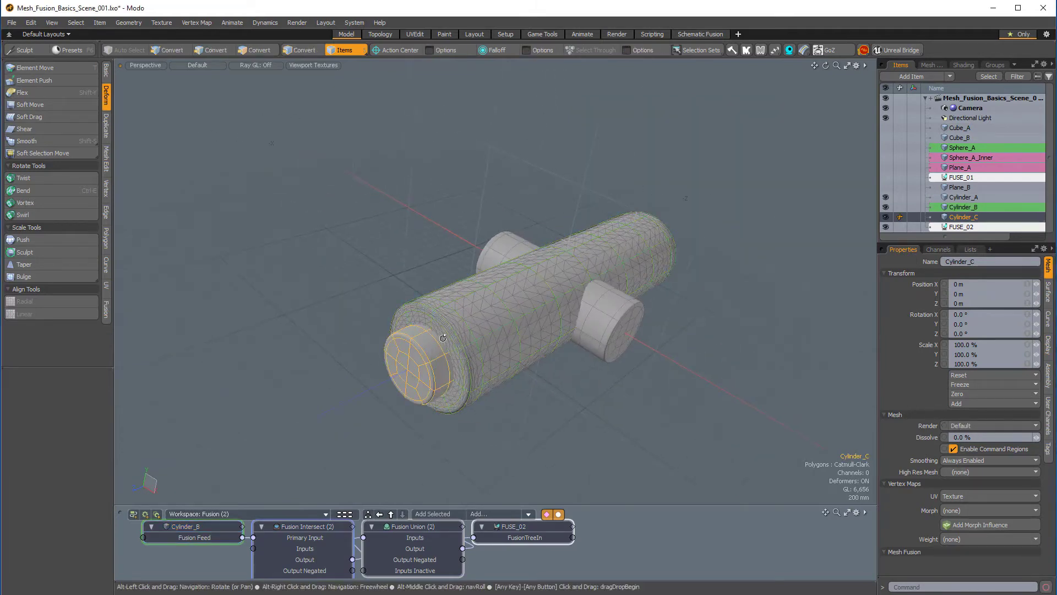
left_click_drag(435, 344, 511, 355, "alt")
left_click_drag(725, 278, 394, 309, "alt")
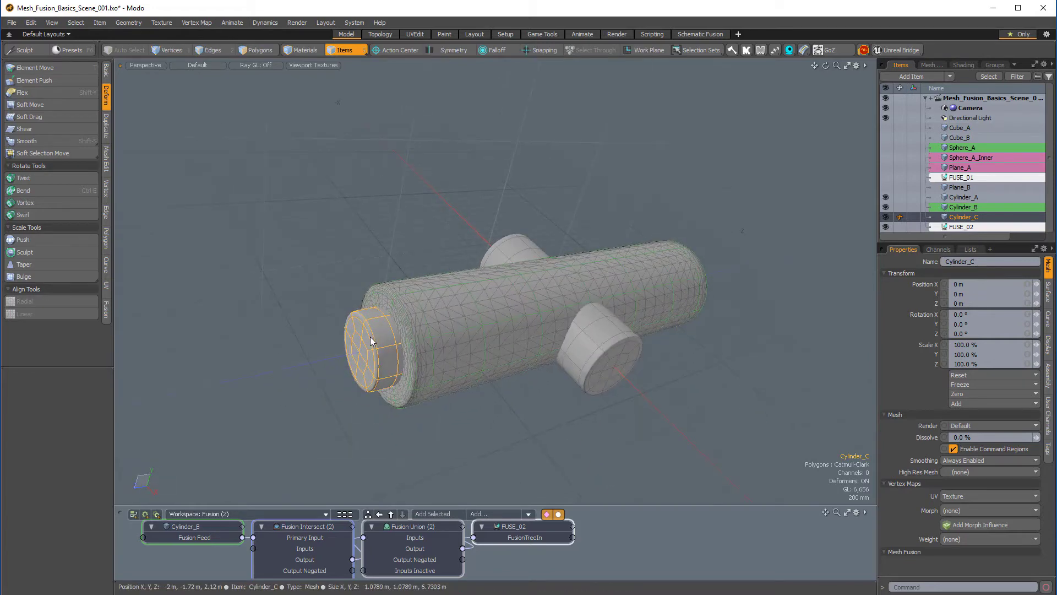
right_click(438, 277)
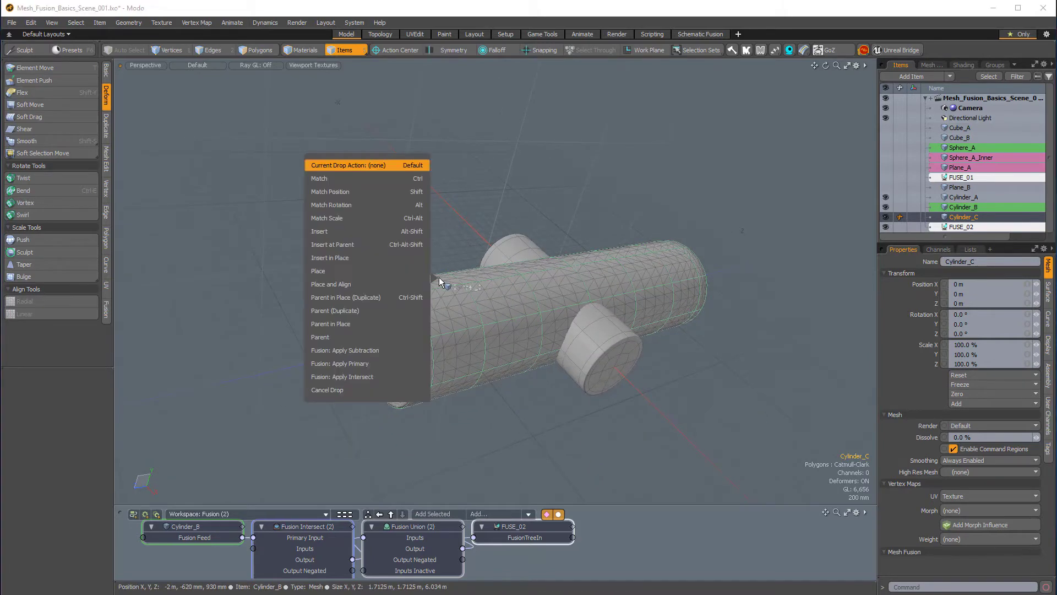
left_click(389, 351)
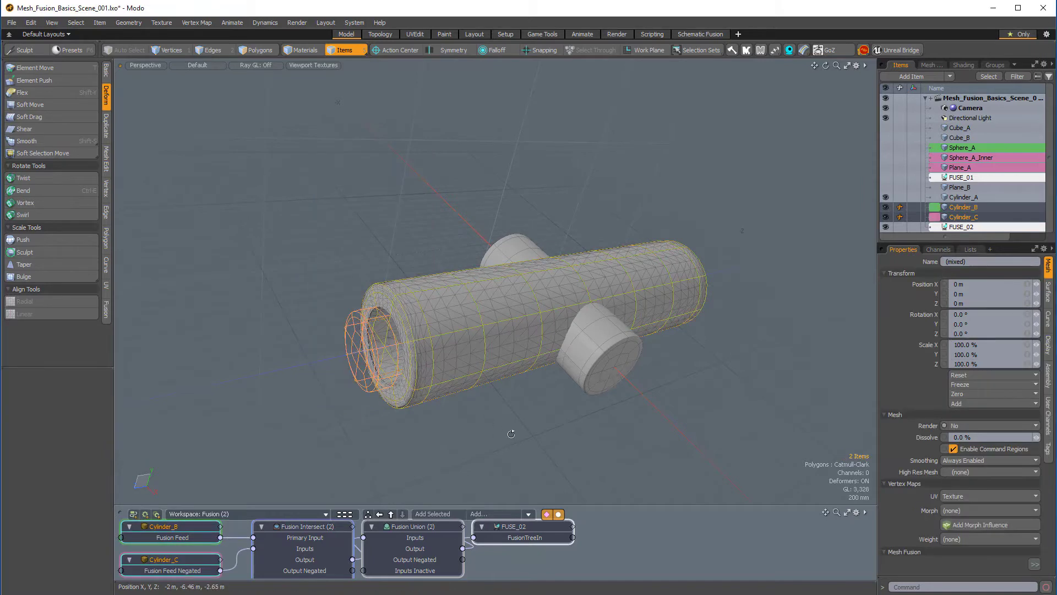
Step: Hide Cylinder_A and enlarge the subtractive Cylinder_C so it bores through Cylinder_B, leaving a thin-walled tube
left_click_drag(391, 356, 831, 243, "alt")
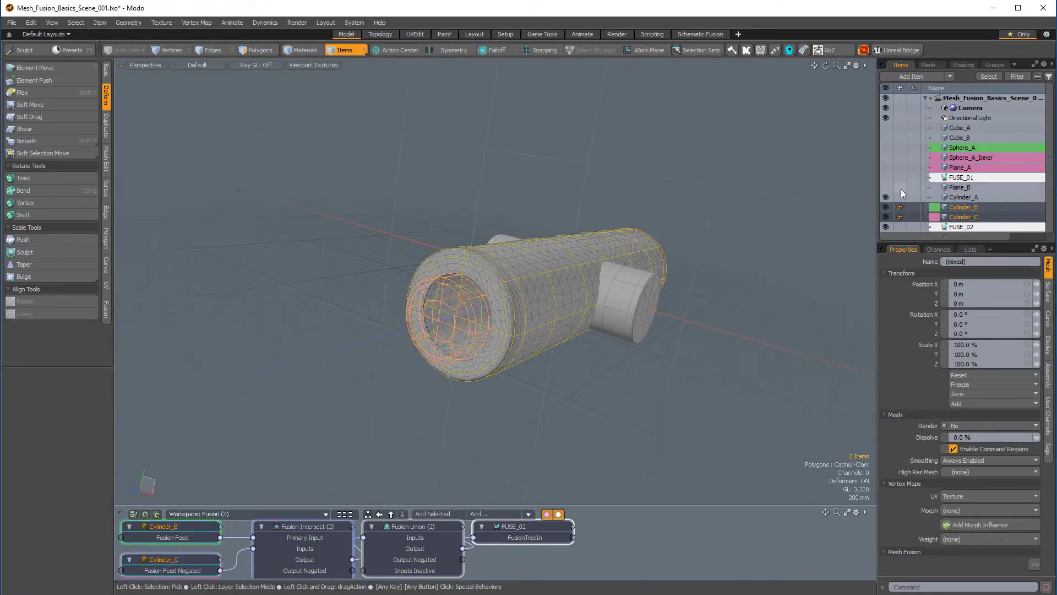
left_click(886, 197)
left_click_drag(726, 230, 417, 269, "alt")
left_click_drag(483, 268, 536, 286, "alt")
left_click(750, 335)
left_click_drag(741, 341, 544, 280, "alt")
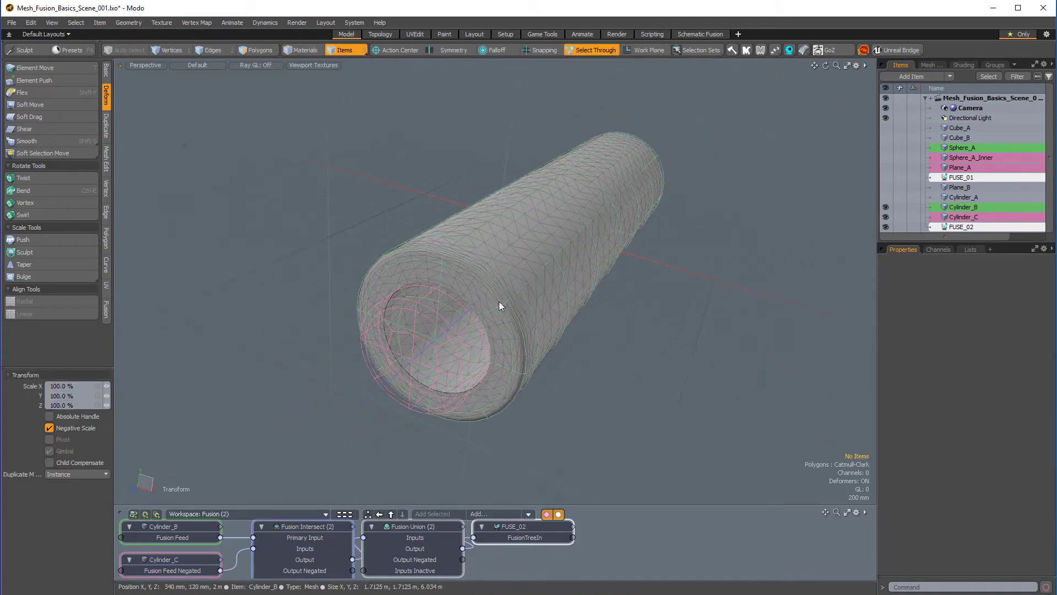
left_click_drag(472, 322, 656, 336, "alt")
key("3")
key("r")
key("q")
left_click_drag(657, 335, 584, 287, "alt+shift")
scroll(658, 369, "down", 4)
Step: Show Cylinder_A again and apply it to the Cylinder_B tube as an intersecting mesh
left_click(885, 197)
key("5")
left_click(556, 357)
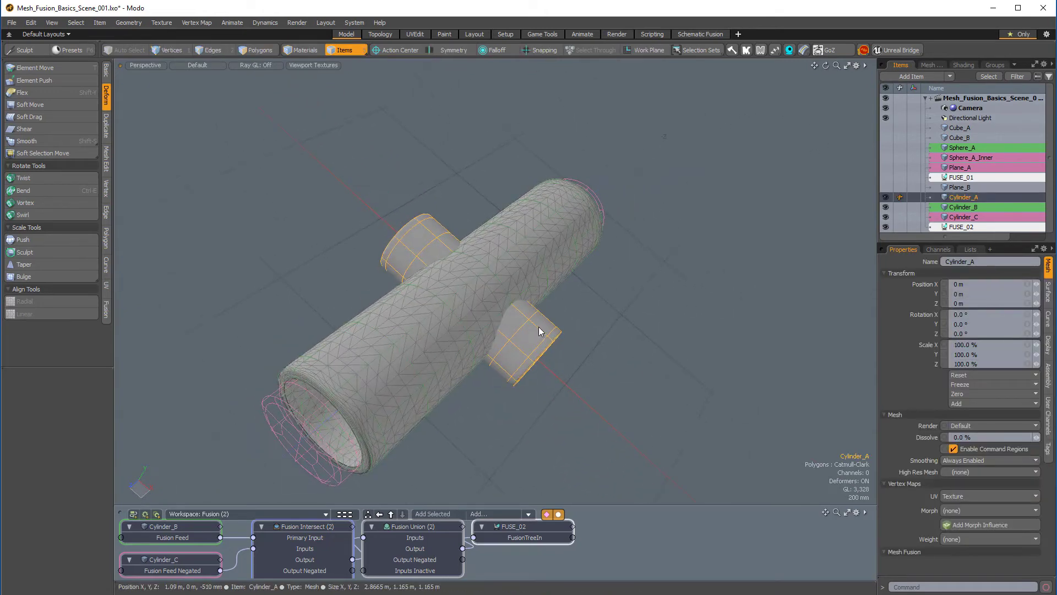
left_click_drag(553, 334, 469, 187, "alt")
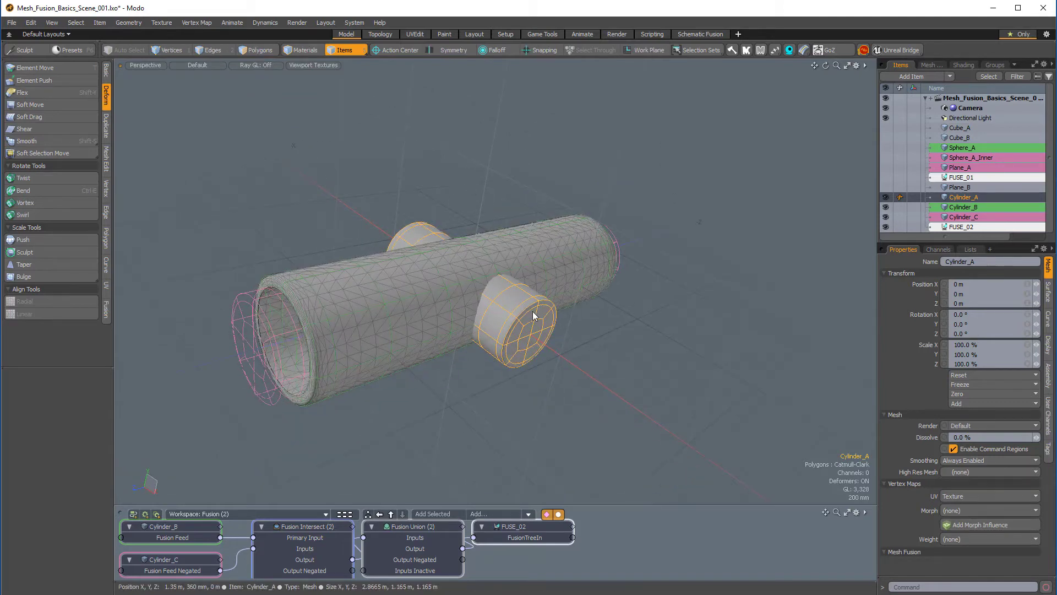
left_click_drag(533, 312, 546, 340, "alt")
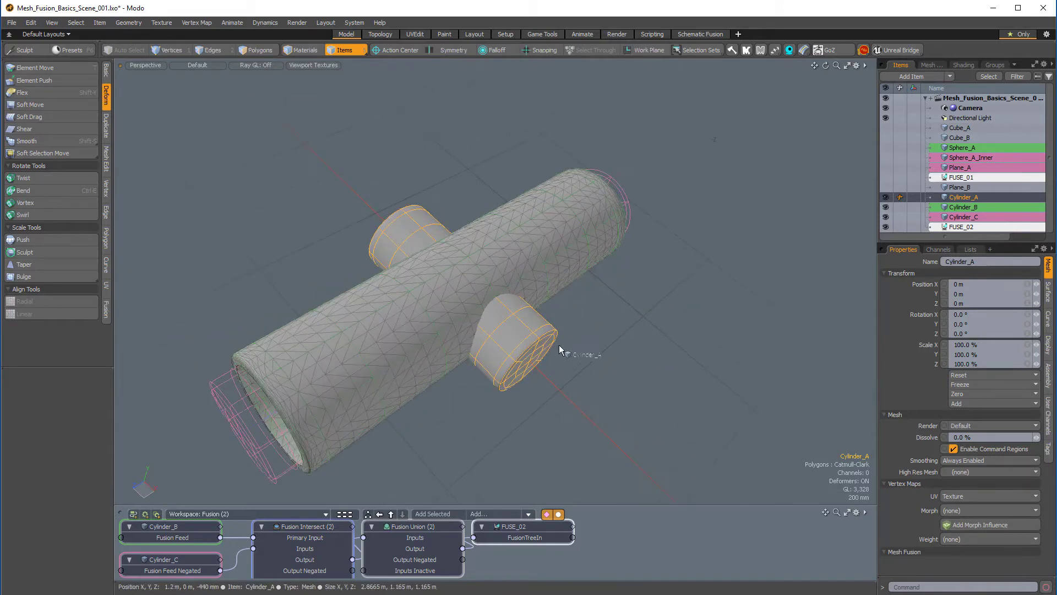
mouse_move(572, 245)
left_mouse_down()
mouse_move(484, 312)
mouse_move(501, 344)
left_mouse_up()
mouse_move(531, 380)
left_mouse_down("alt")
mouse_move(588, 407)
mouse_move(649, 396)
mouse_move(691, 309)
mouse_move(332, 422)
mouse_move(684, 358)
mouse_move(464, 382)
mouse_move(526, 231)
mouse_move(689, 367)
mouse_move(580, 382)
mouse_move(560, 349)
mouse_move(620, 257)
mouse_move(649, 393)
mouse_move(603, 365)
mouse_move(463, 212)
mouse_move(567, 314)
mouse_move(663, 342)
mouse_move(593, 349)
mouse_move(547, 378)
mouse_move(584, 374)
mouse_move(551, 361)
mouse_move(578, 337)
mouse_move(620, 265)
left_mouse_up("alt")
left_click(561, 349)
left_click(630, 330)
left_click(615, 335)
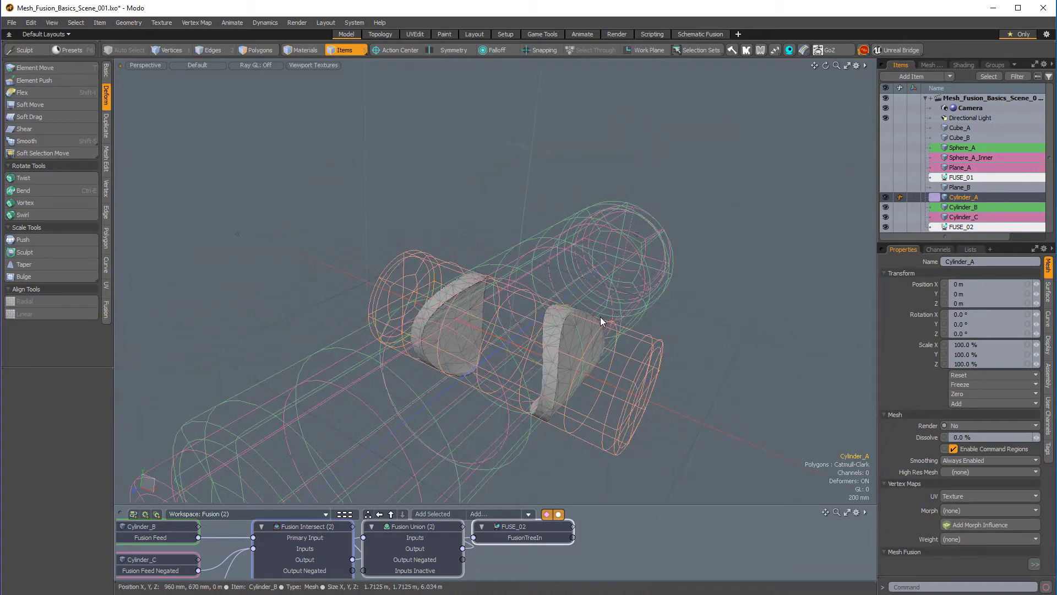
Step: Raise Cylinder_A along Y to 320 mm and on to 420 mm so the intersection forms a curved arch
key("w")
left_click_drag(513, 297, 516, 273)
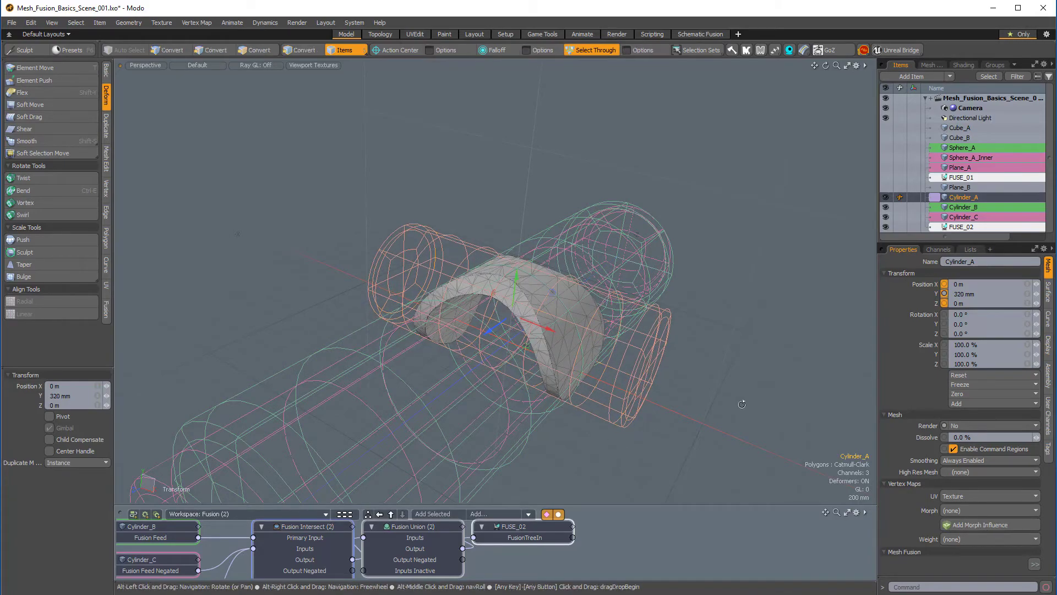
left_click_drag(747, 409, 547, 279, "alt")
scroll(521, 296, "up", 3)
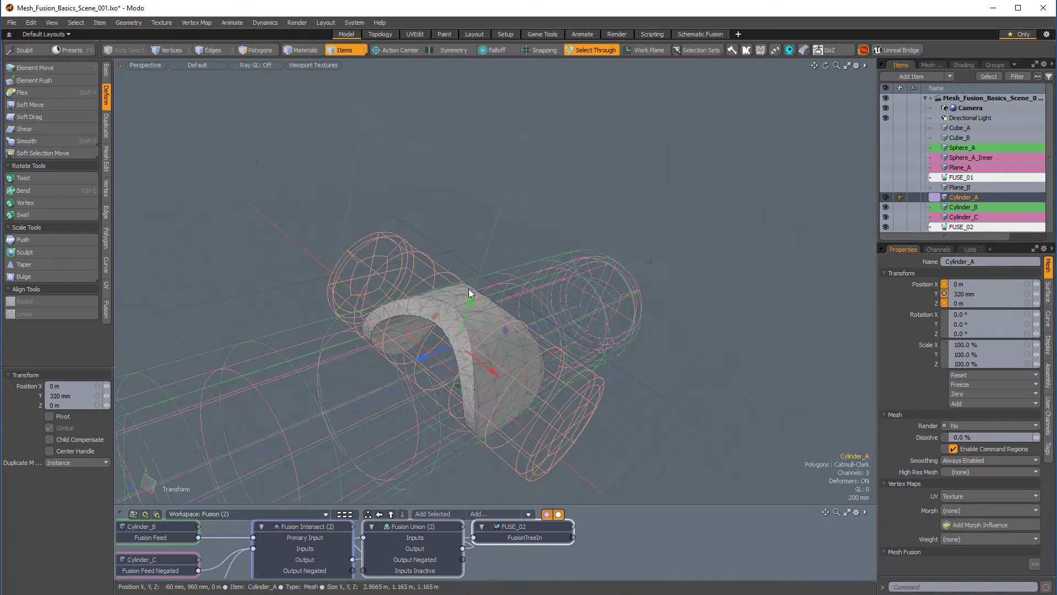
left_click_drag(470, 301, 473, 293)
left_click_drag(592, 309, 556, 286, "alt")
Step: Show Plane_B and move its polygons along Z so the plane overlaps the fused arch
left_click(888, 186)
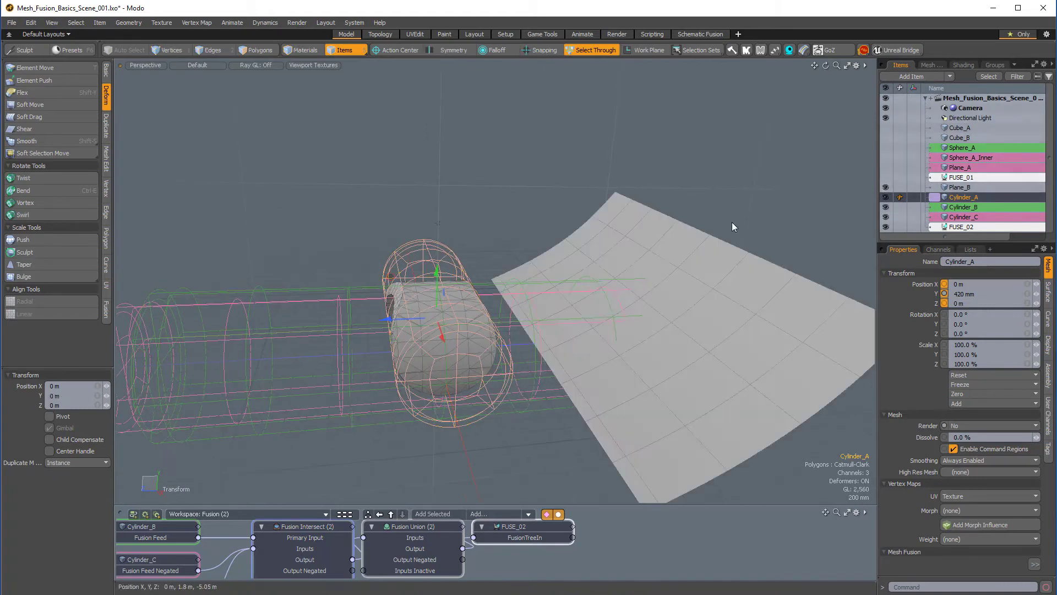
mouse_move(653, 217)
left_mouse_down("alt")
mouse_move(636, 234)
mouse_move(672, 210)
left_mouse_up("alt")
scroll(672, 210, "down", 3)
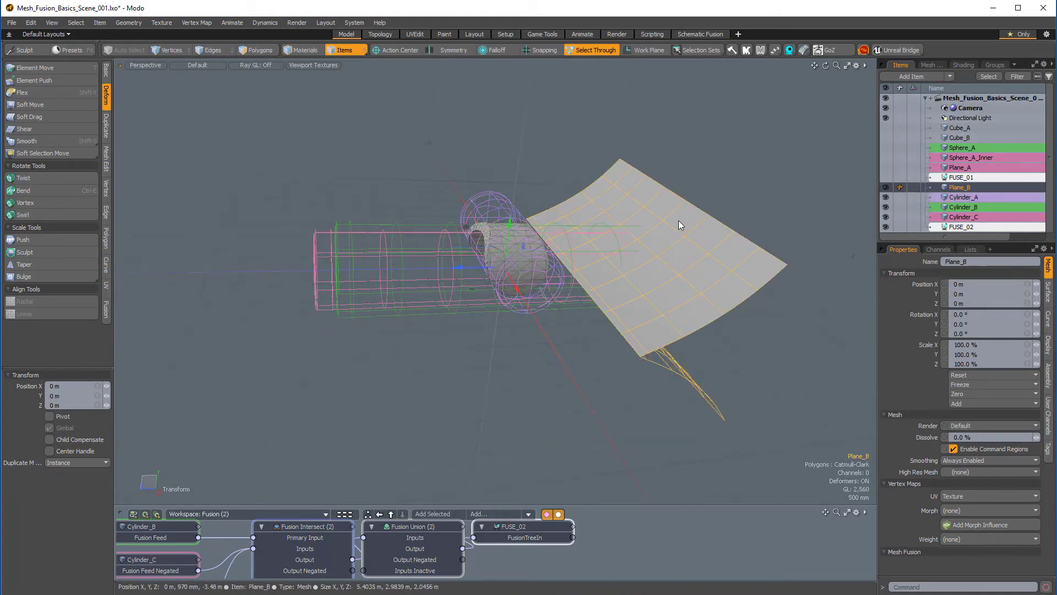
key("space")
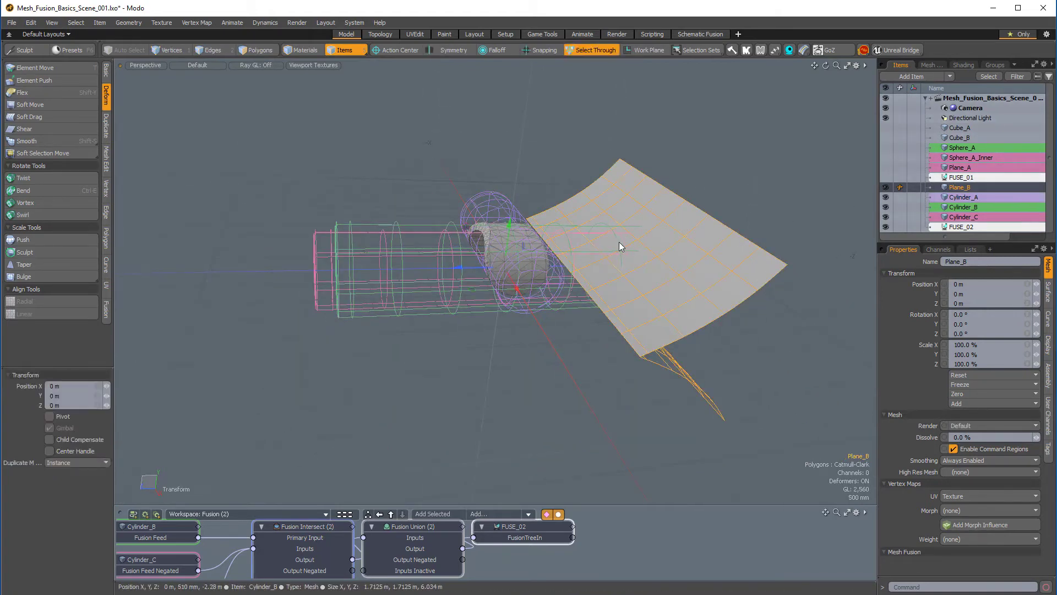
key("3")
key("w")
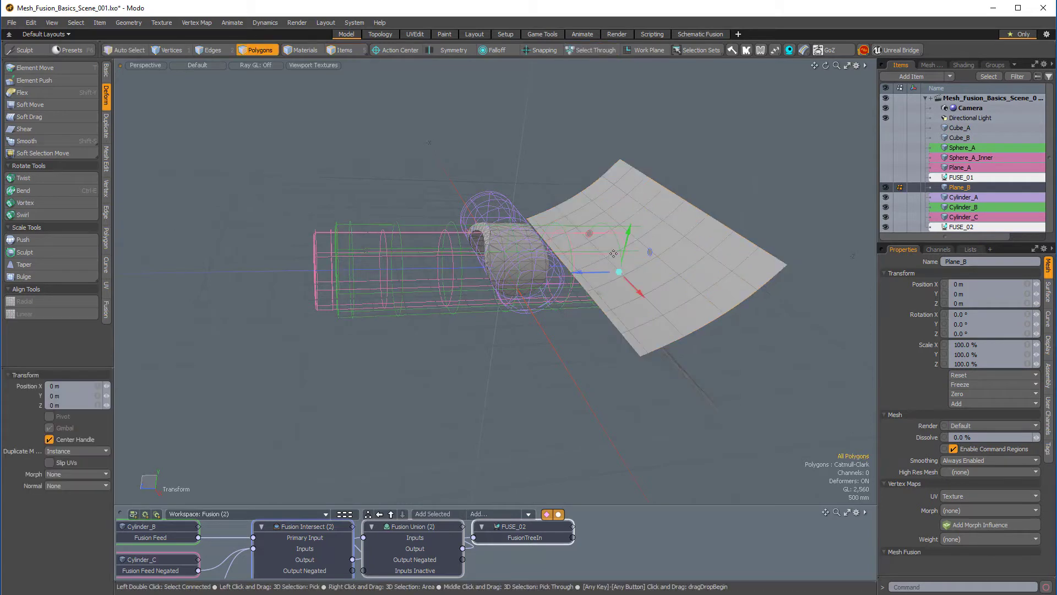
left_click_drag(568, 272, 462, 296)
key("q")
left_click_drag(530, 272, 448, 244, "alt")
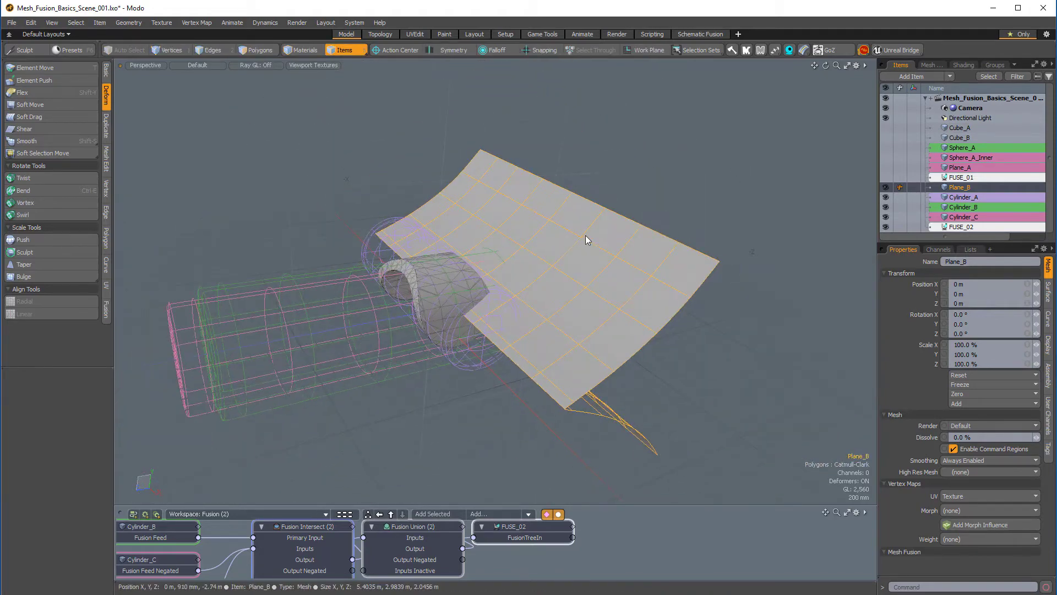
Step: Apply Plane_B to the Cylinder_B fusion as a subtractive mesh
left_click_drag(585, 236, 514, 246, "alt")
left_click_drag(600, 375, 584, 252, "alt")
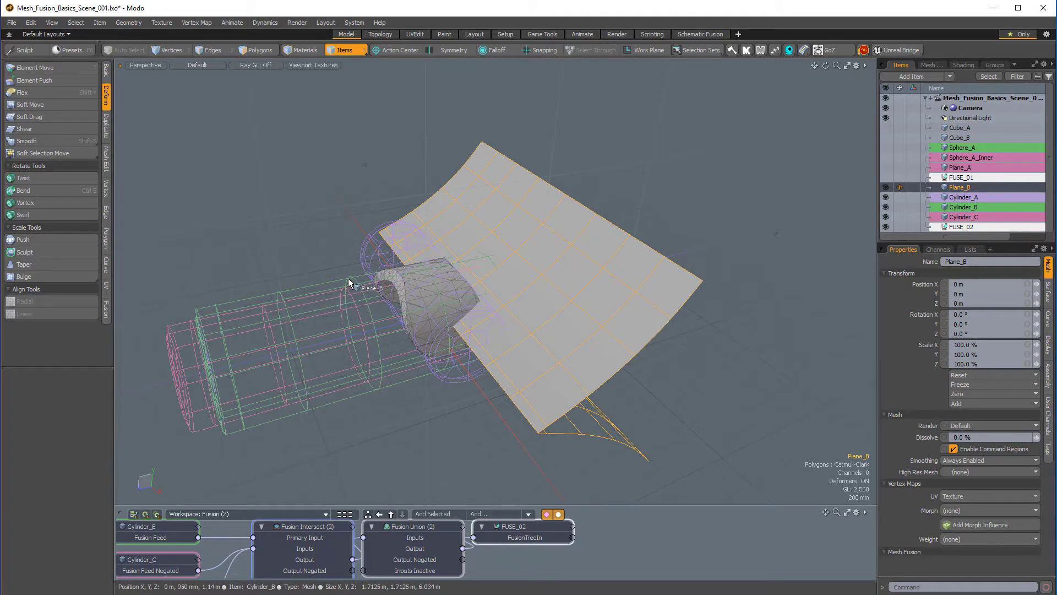
left_click_drag(348, 279, 270, 349)
Step: Select Plane_B and move its polygons 145 mm along Z into the fused arch
left_click_drag(325, 375, 449, 332, "alt")
left_click(773, 283)
left_click(686, 226)
key("w")
key("3")
key("y")
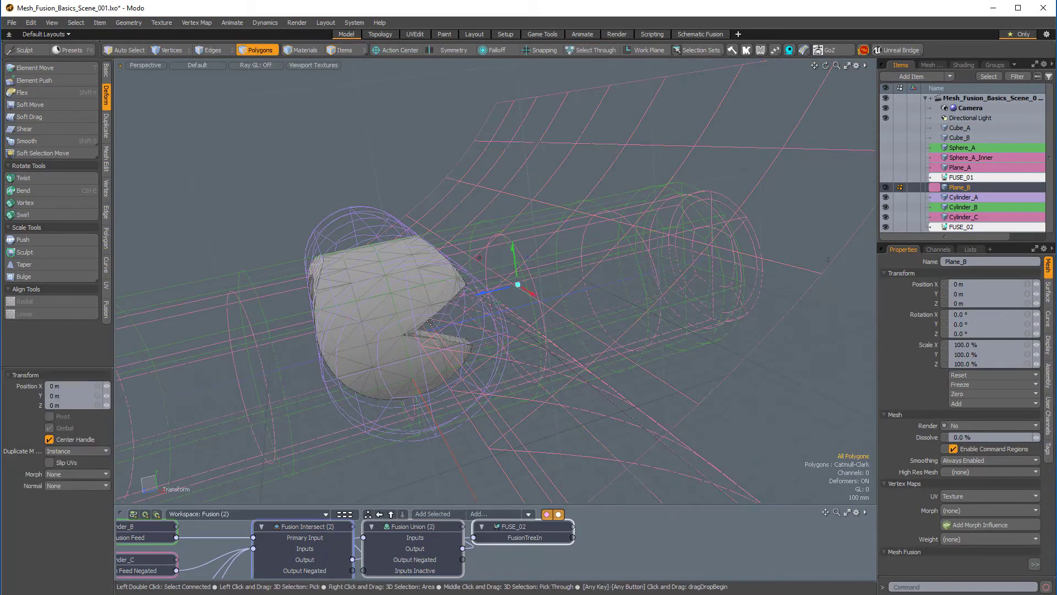
mouse_move(488, 295)
left_mouse_down()
mouse_move(461, 302)
mouse_move(476, 294)
left_mouse_up()
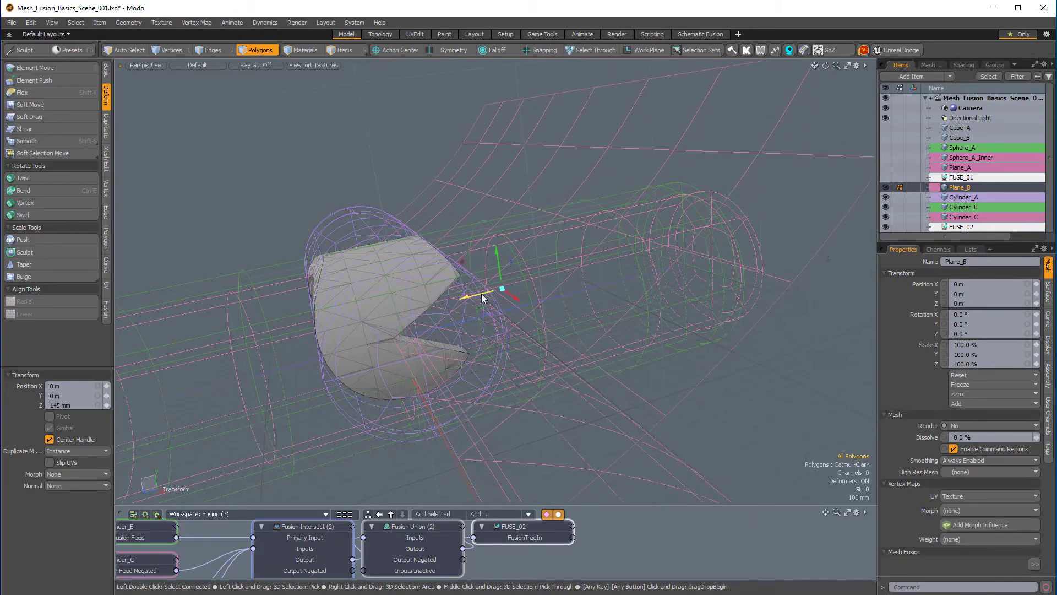
Step: Turn on Deferred Update for FUSE_02 and shift Plane_B's polygons along Z to 170 mm
left_click(971, 228)
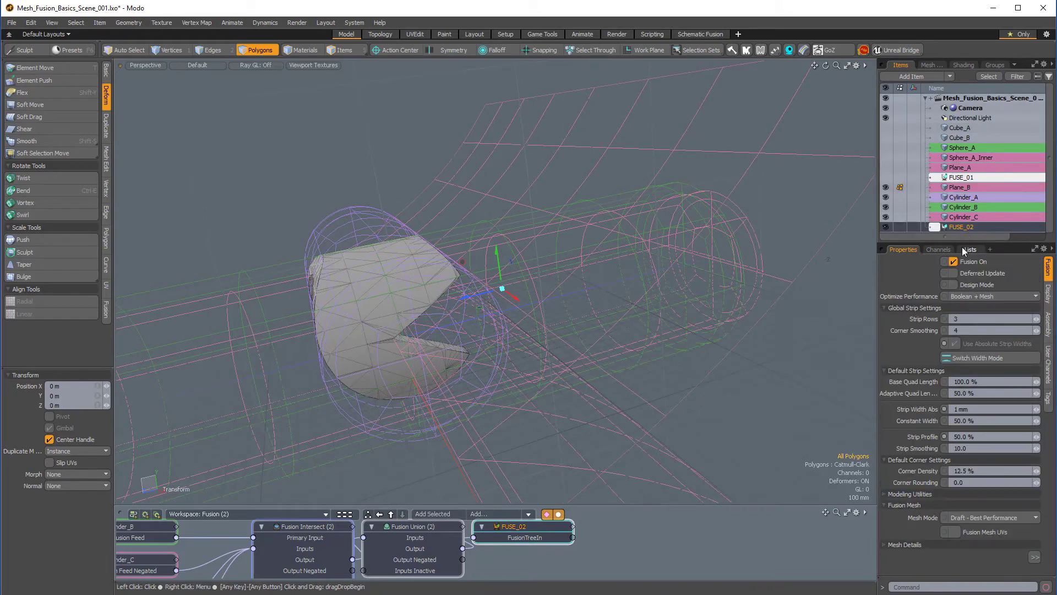
left_click(950, 273)
left_click_drag(468, 296, 498, 289)
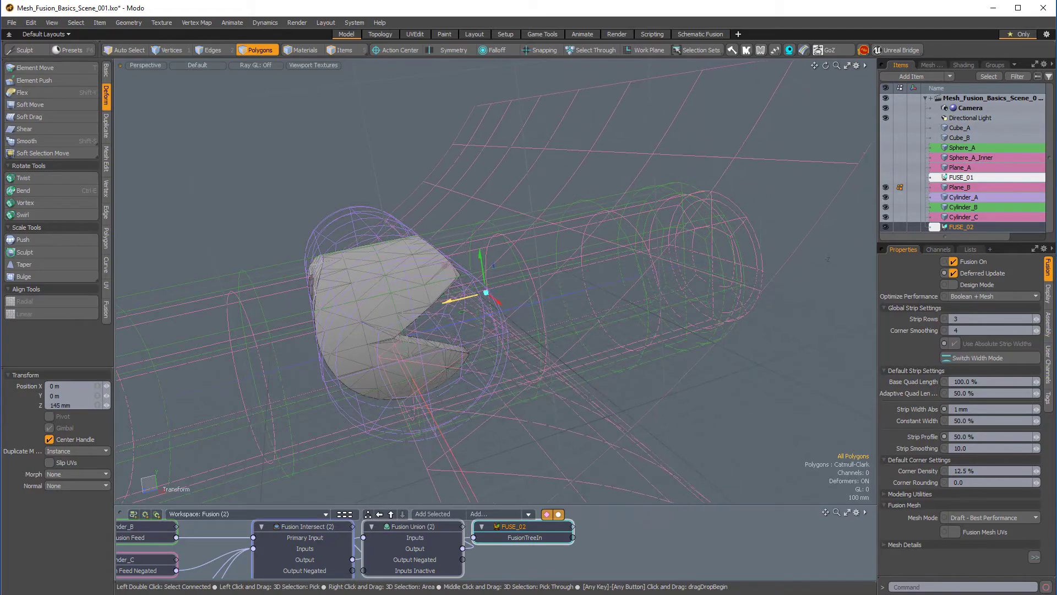
Step: Move Plane_B's polygons -650 mm along Y and about 790 mm along Z to reshape the cut in the arch
left_click_drag(447, 305, 561, 264, "alt")
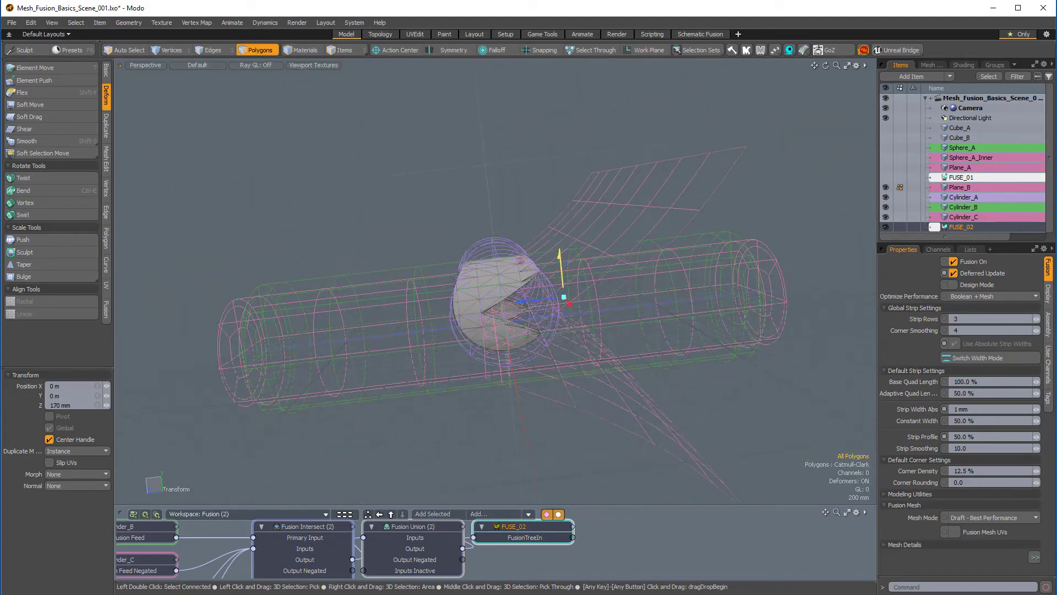
left_click_drag(623, 304, 785, 269, "alt")
left_click_drag(556, 243, 590, 224)
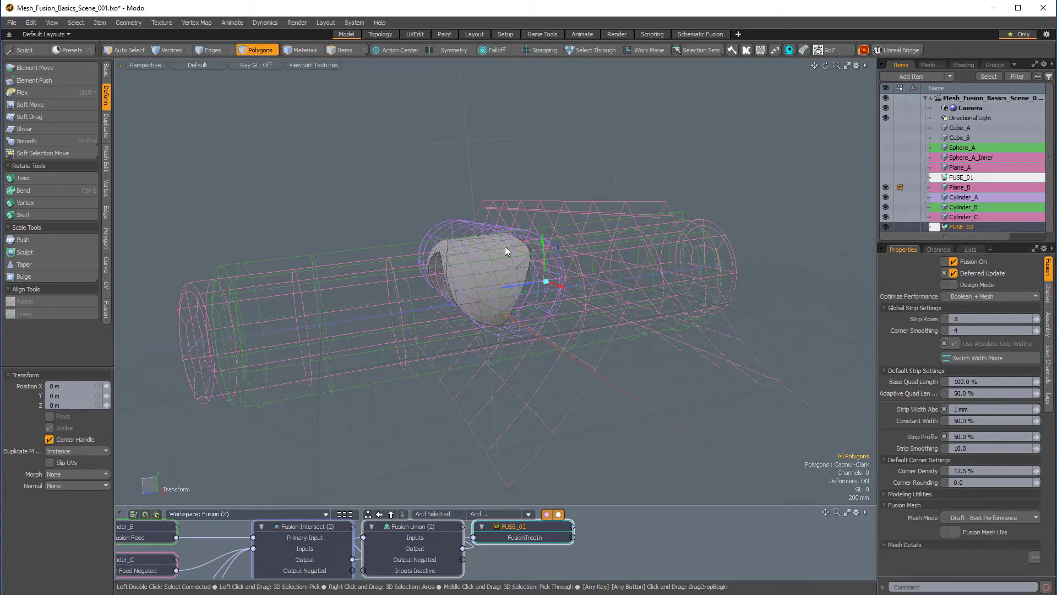
left_click_drag(692, 306, 725, 235, "alt")
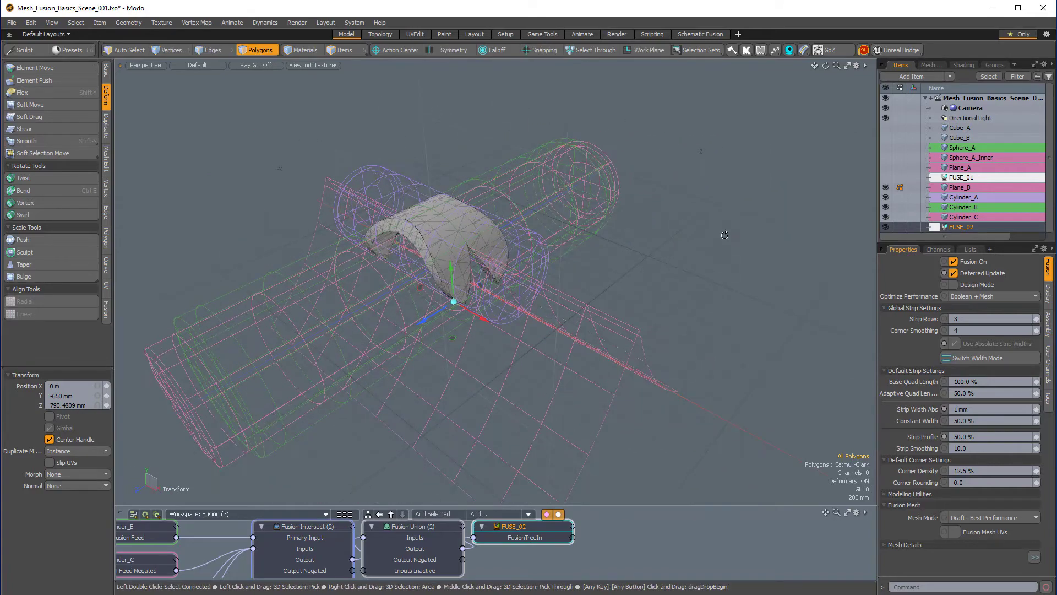
Step: Toggle the source visibility of FUSE_02 to hide its source meshes and inspect the fused arch
key("ctrl+alt+space")
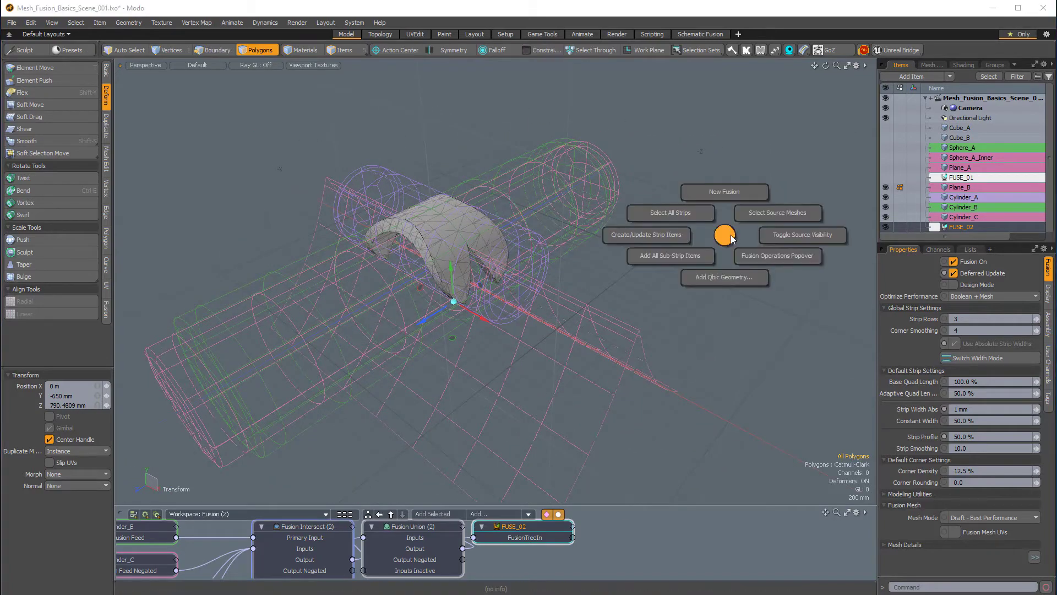
left_click(831, 234)
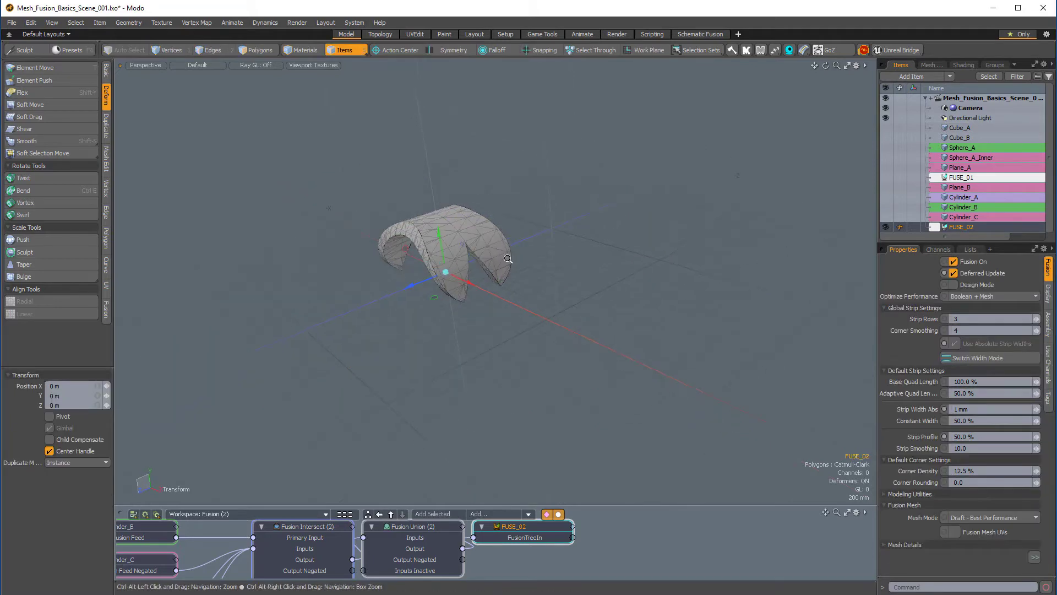
left_click_drag(558, 277, 775, 260, "ctrl+alt")
key("space")
scroll(750, 243, "down", 2)
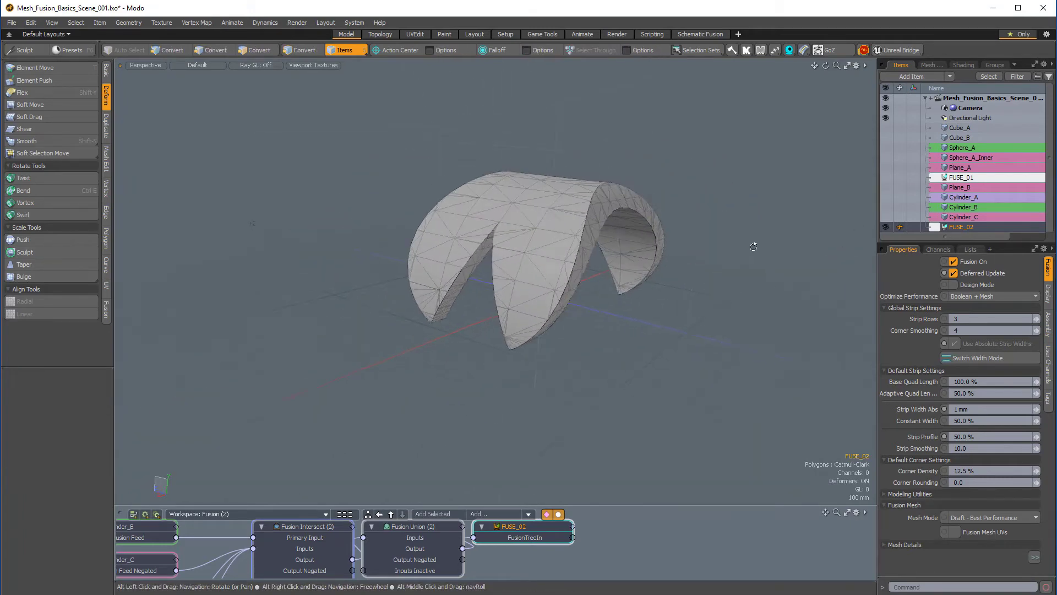
Step: Change FUSE_02's Mesh Mode and deselect the fusion item
left_click_drag(988, 243, 989, 300)
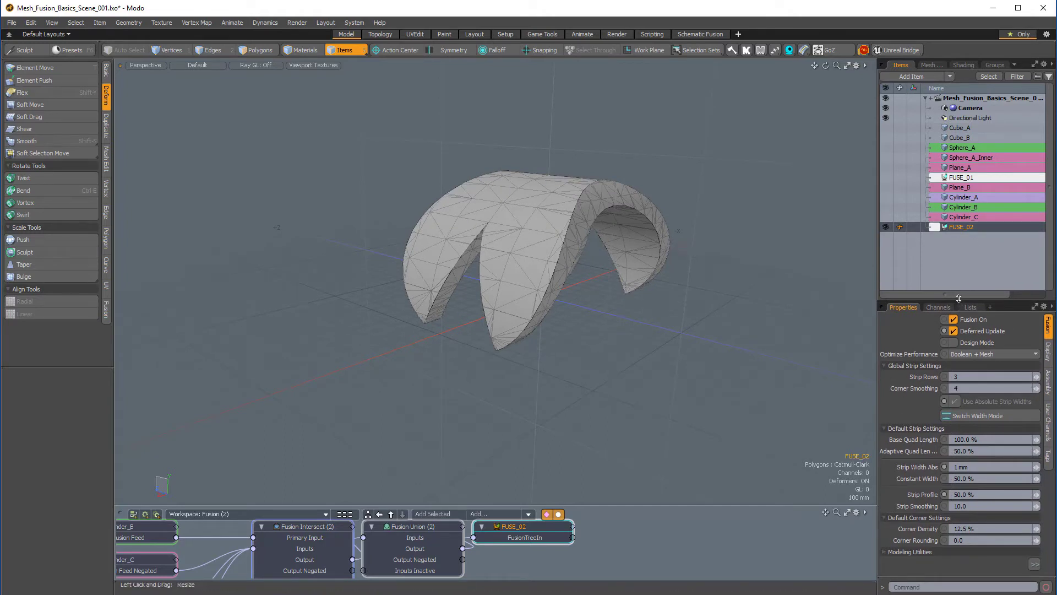
left_click_drag(959, 299, 958, 167)
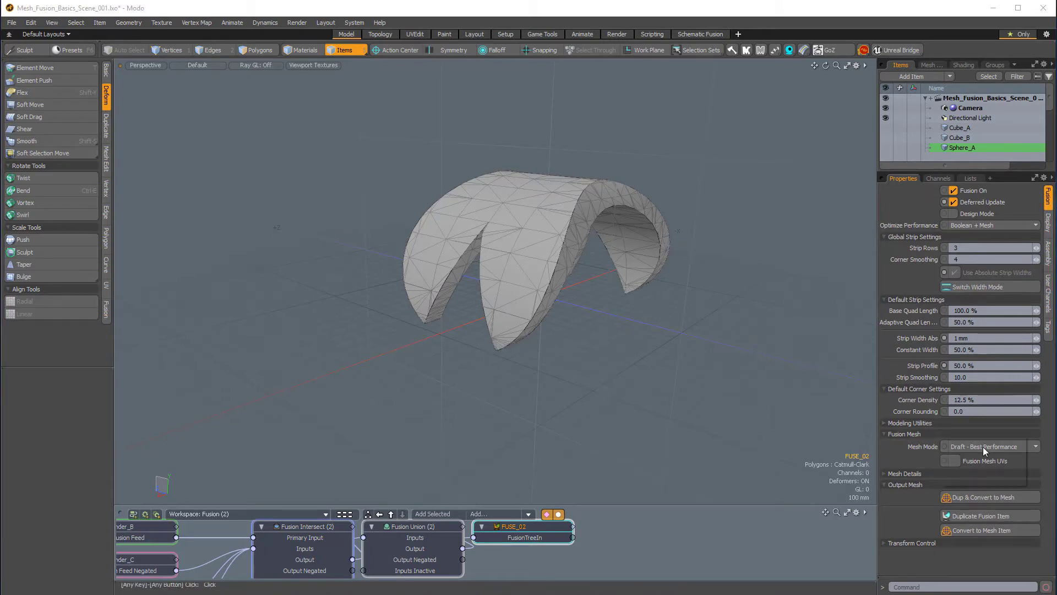
left_click(968, 472)
left_click_drag(690, 352, 462, 345, "alt")
left_click_drag(928, 169, 928, 312)
left_click(963, 228, "ctrl")
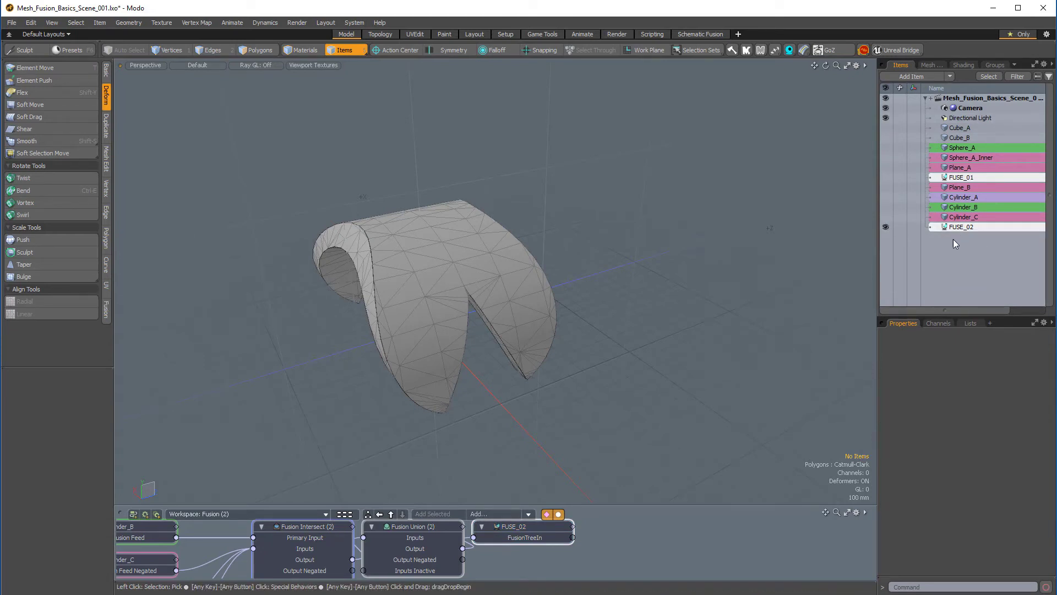
Step: Create the strip items for FUSE_02 with Create/Update Strip Items
left_click_drag(556, 287, 644, 272, "alt")
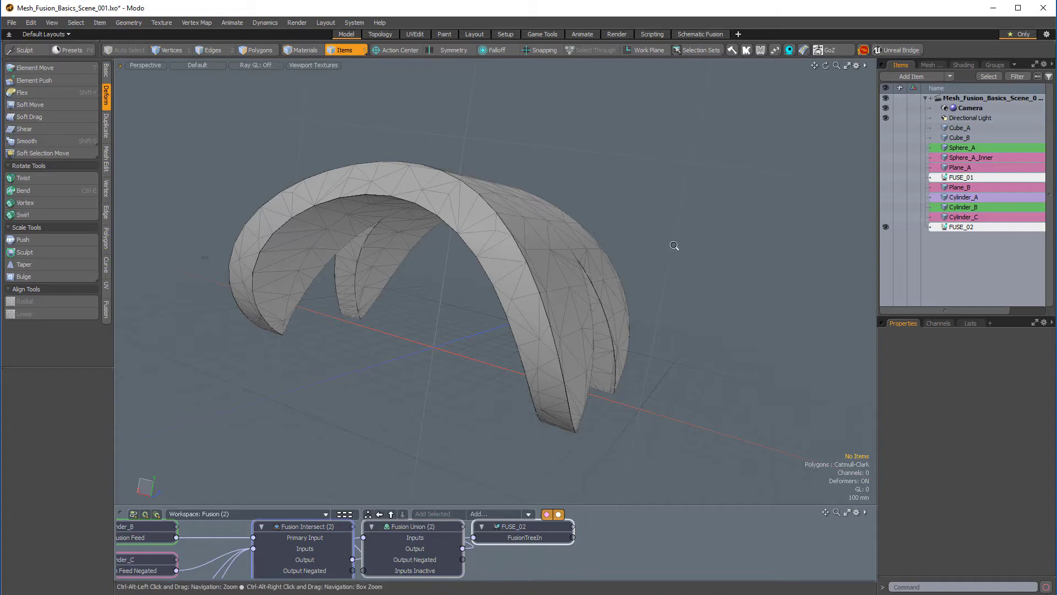
left_click_drag(672, 250, 623, 285, "alt")
key("ctrl+alt+space")
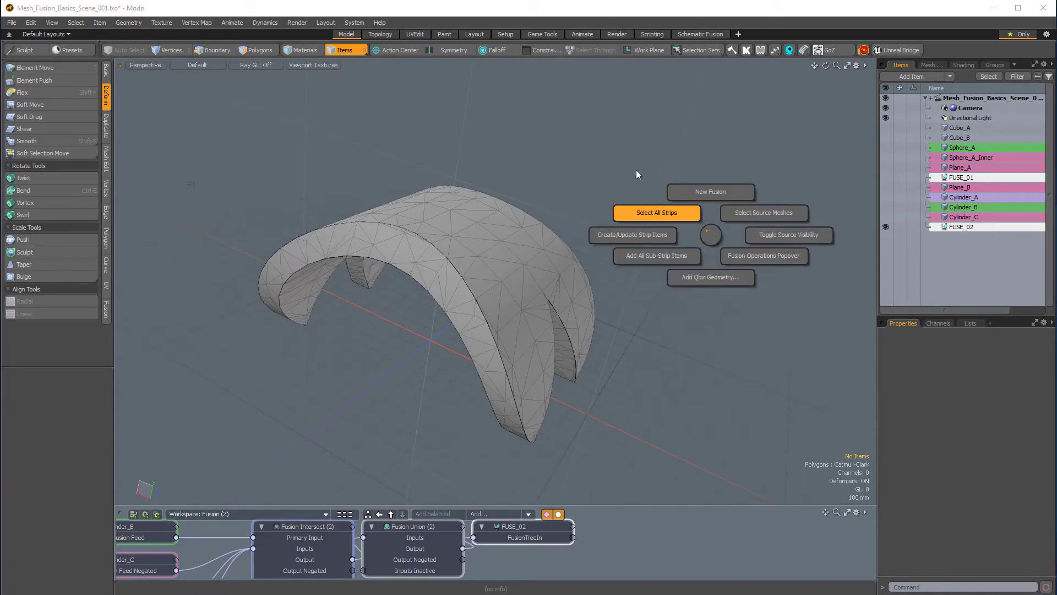
left_click(642, 233)
Step: Select the strip along the arch's inner edge, open the Fusion Strips options and move them clear of the model
left_click_drag(496, 327, 442, 202, "alt")
left_click_drag(677, 259, 609, 307, "ctrl+alt")
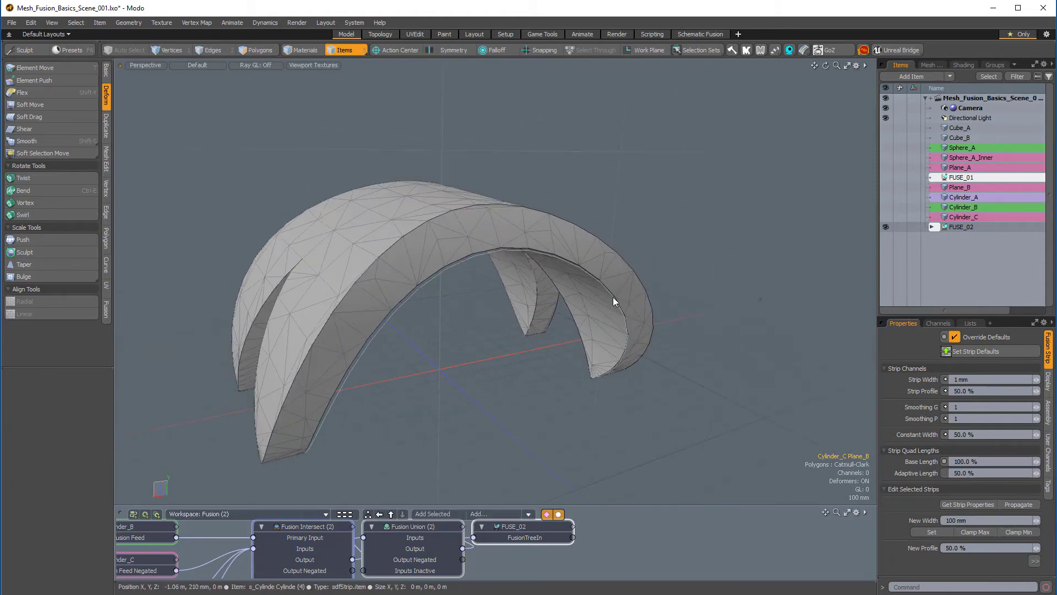
right_click(610, 294)
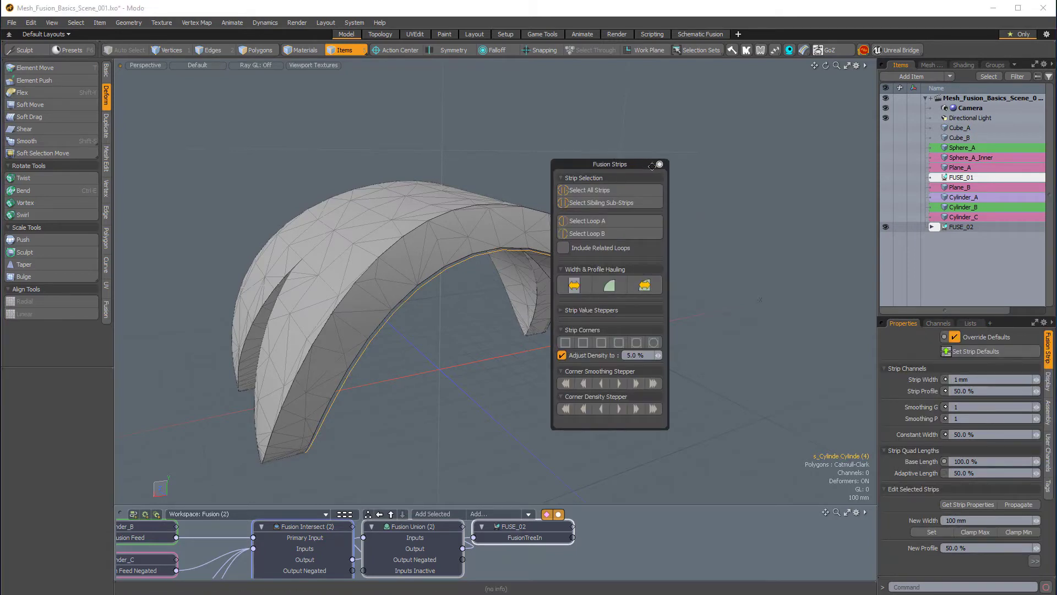
left_click_drag(683, 168, 228, 99)
left_click_drag(385, 256, 490, 281, "alt+shift")
left_click_drag(490, 281, 523, 303, "alt")
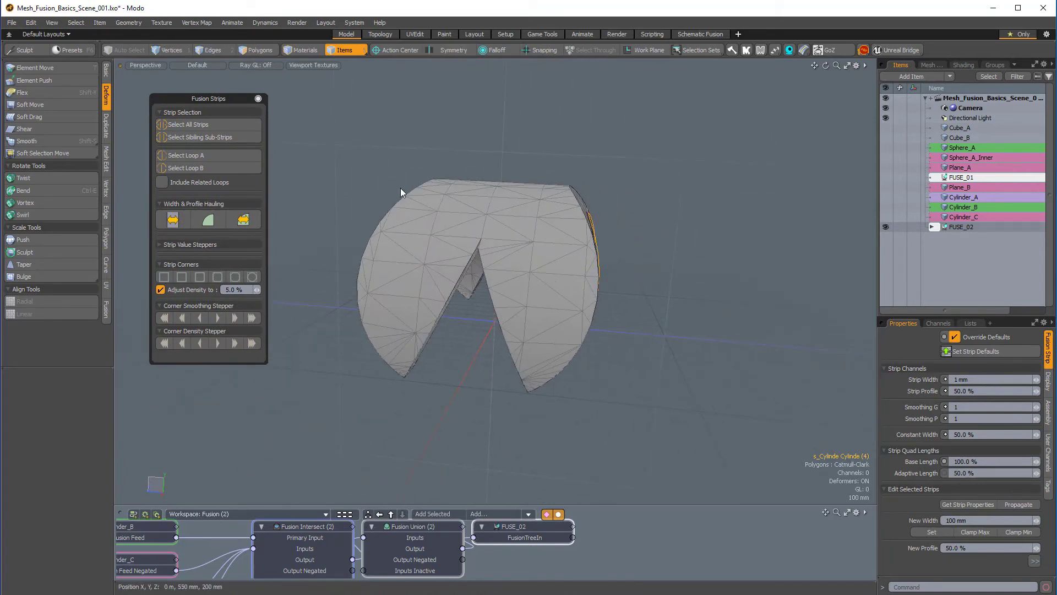
Step: Select all strips of the fusion and set their strip width to 5 mm
left_click(227, 124)
left_click_drag(424, 217, 942, 375, "alt")
scroll(660, 369, "up", 3)
scroll(603, 383, "up", 4)
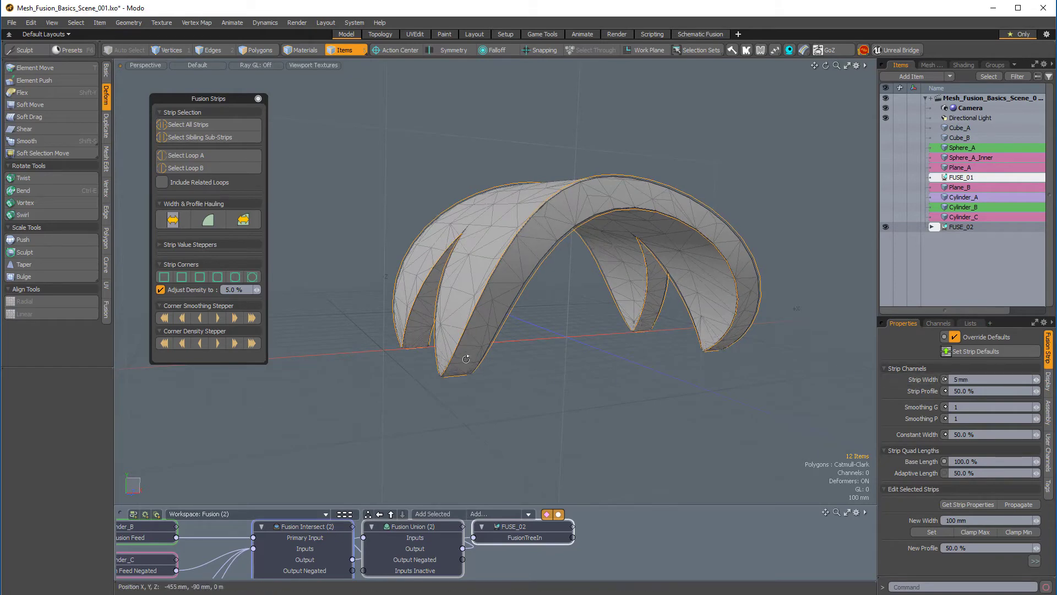
Step: Widen all selected strips to a strip width of 10 mm
left_click_drag(512, 330, 820, 364, "alt")
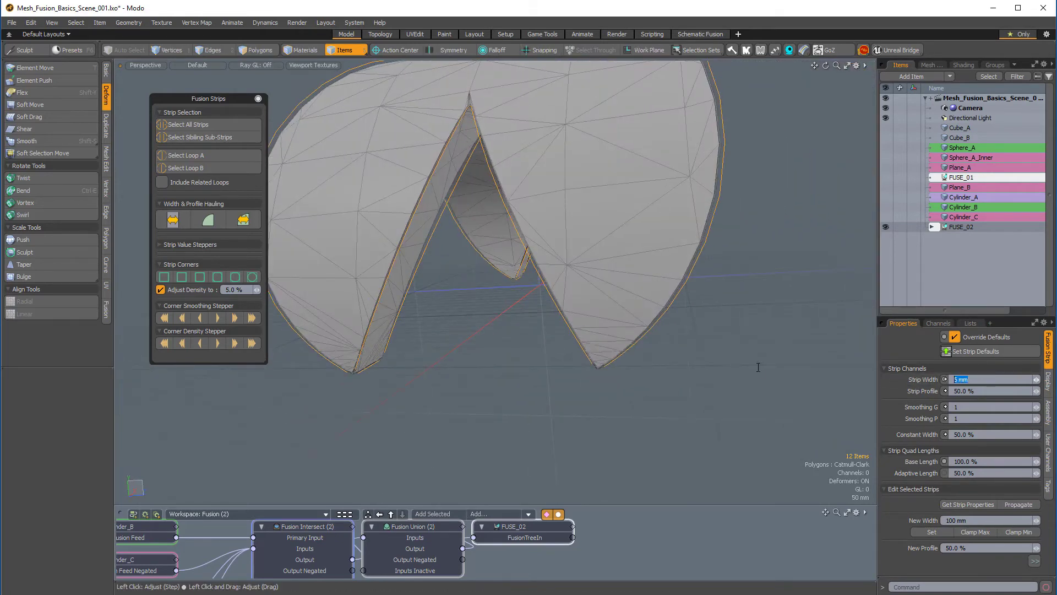
key("Return")
left_click_drag(556, 318, 929, 358, "alt")
Step: Set the strip profile of all selected strips to 15%
left_click_drag(715, 291, 674, 311, "alt")
scroll(504, 335, "up", 5)
left_click_drag(504, 334, 474, 250, "alt")
scroll(601, 264, "down", 5)
left_click_drag(473, 251, 542, 201, "ctrl+alt")
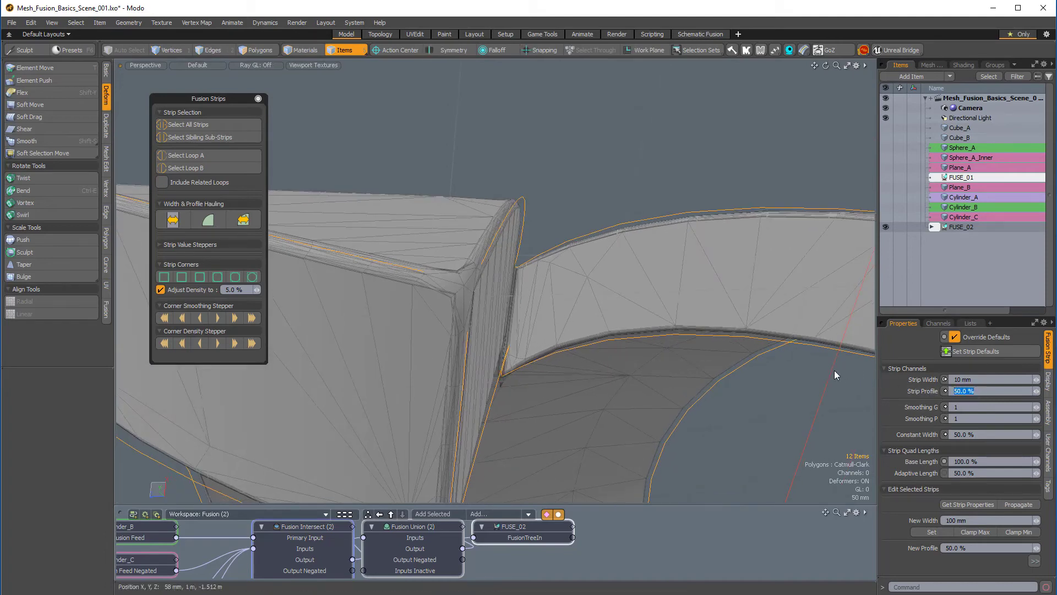
key("Return")
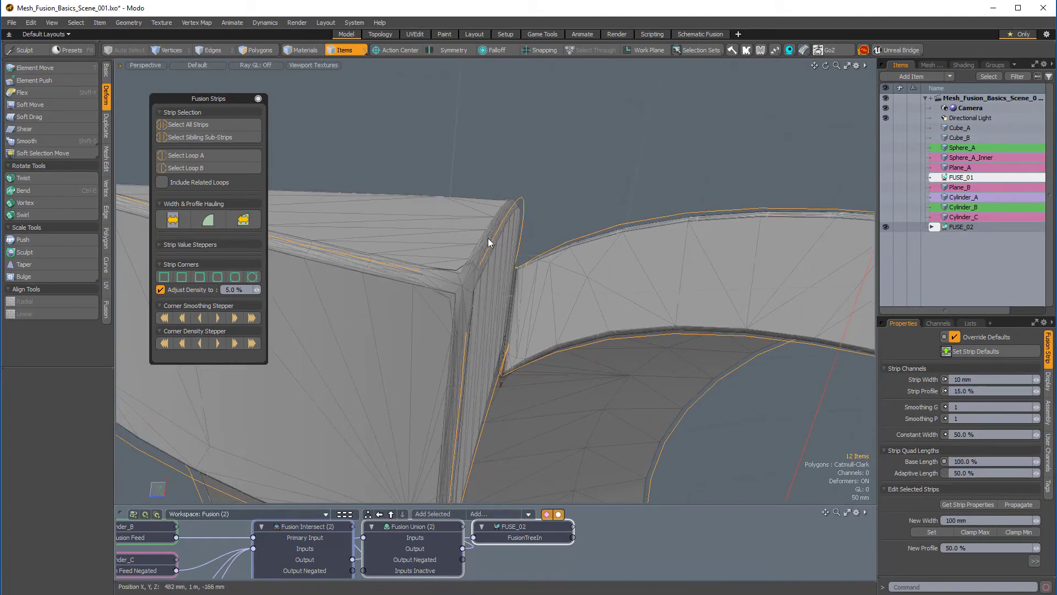
Step: Set the corner density adjustment to 10% and apply the roundest corner preset to all strips
left_click_drag(487, 257, 537, 393, "ctrl+alt")
left_click_drag(537, 393, 633, 385, "ctrl+alt")
left_click_drag(633, 386, 575, 286, "alt")
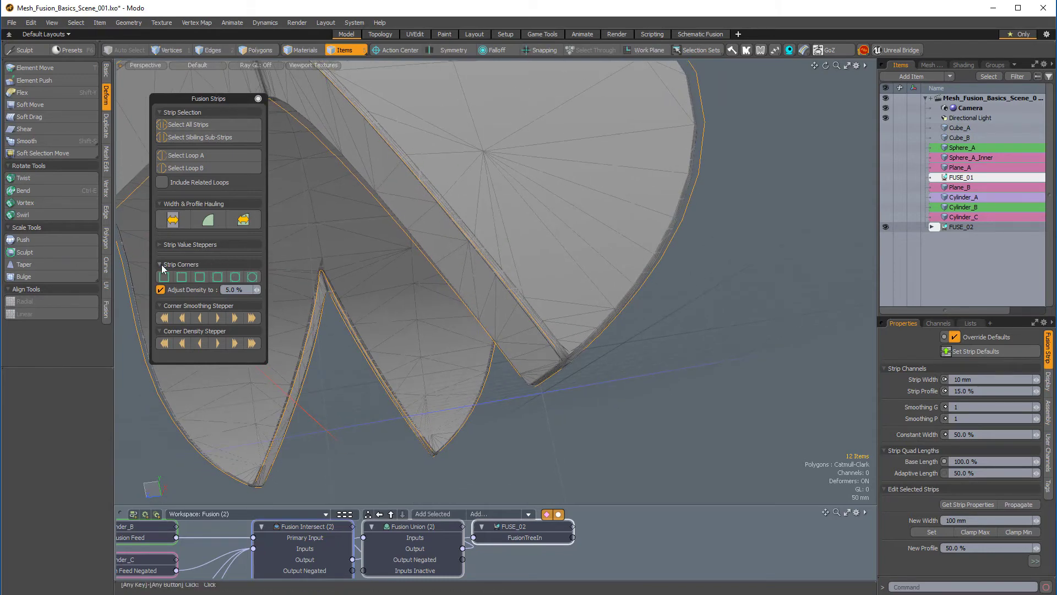
left_click(194, 263)
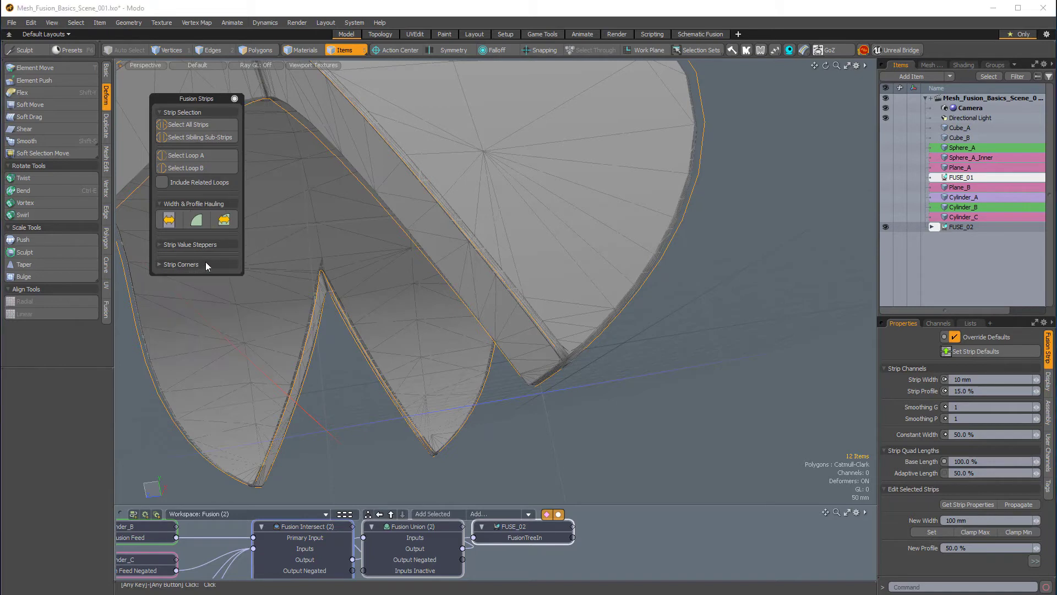
left_click(175, 263)
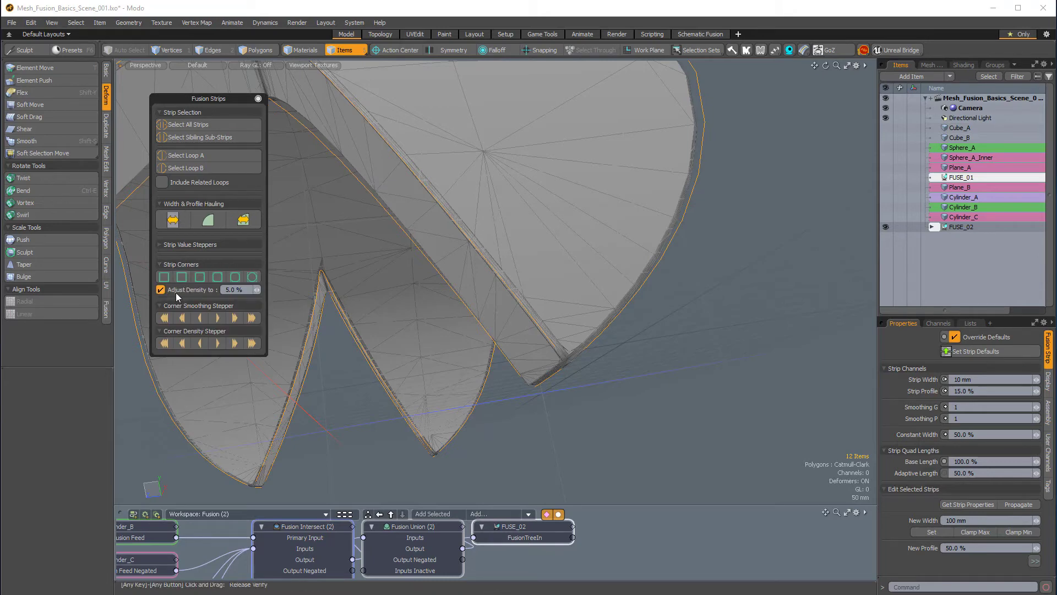
left_click_drag(588, 369, 570, 400, "alt")
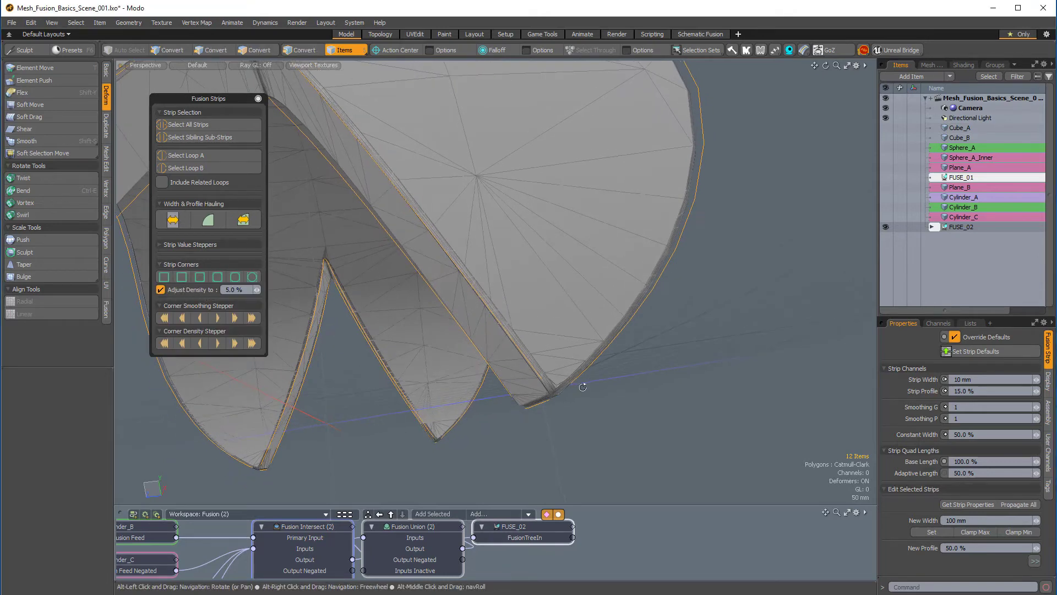
left_click(243, 290)
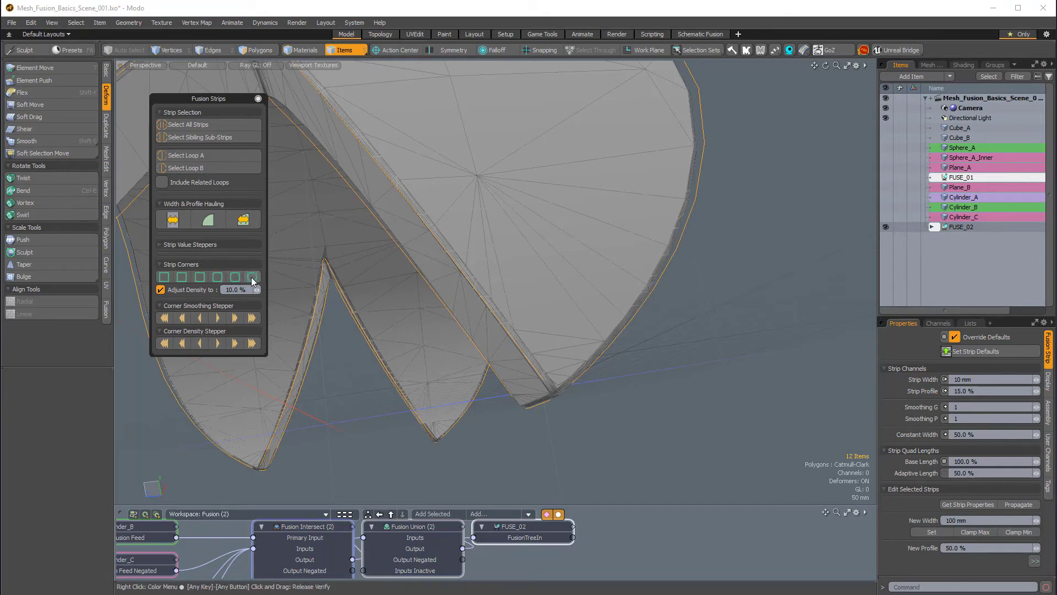
left_click(252, 281)
left_click_drag(374, 309, 440, 286, "alt")
scroll(452, 292, "down", 5)
left_click_drag(468, 320, 523, 375, "alt")
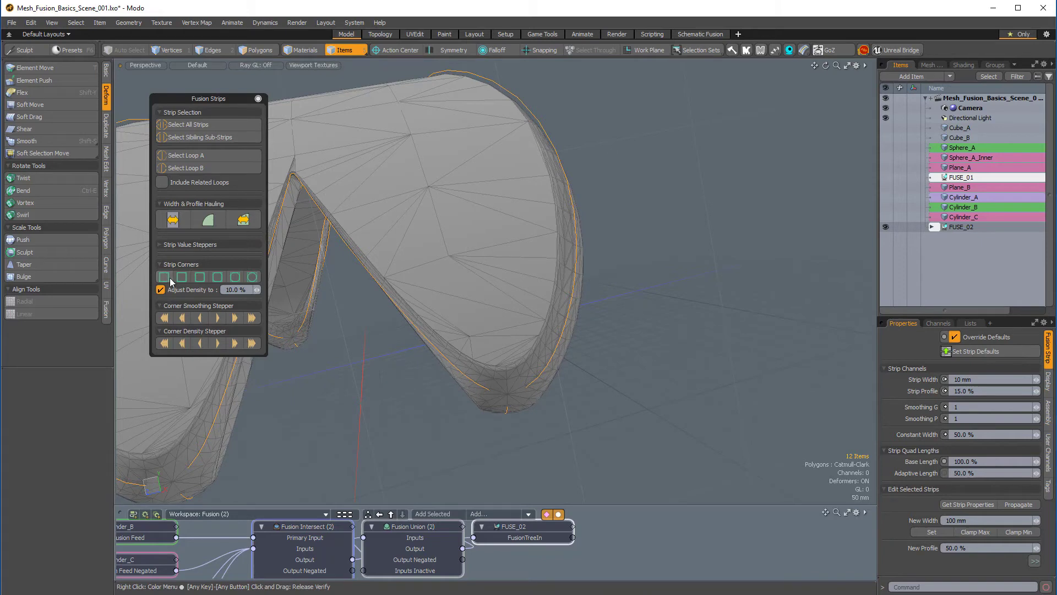
Step: Try the sharpest corner preset and the third corner preset on all strips to compare the corners
left_click(169, 280)
left_click_drag(514, 423, 510, 326, "alt")
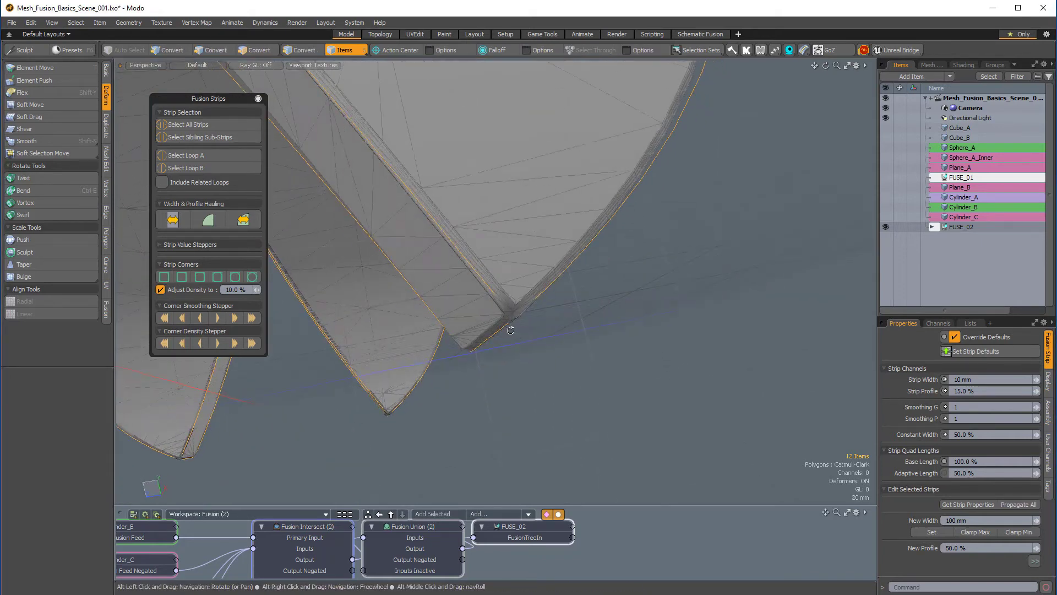
left_click(201, 279)
left_click_drag(341, 275, 503, 379, "ctrl+alt")
left_click_drag(504, 380, 475, 368, "alt")
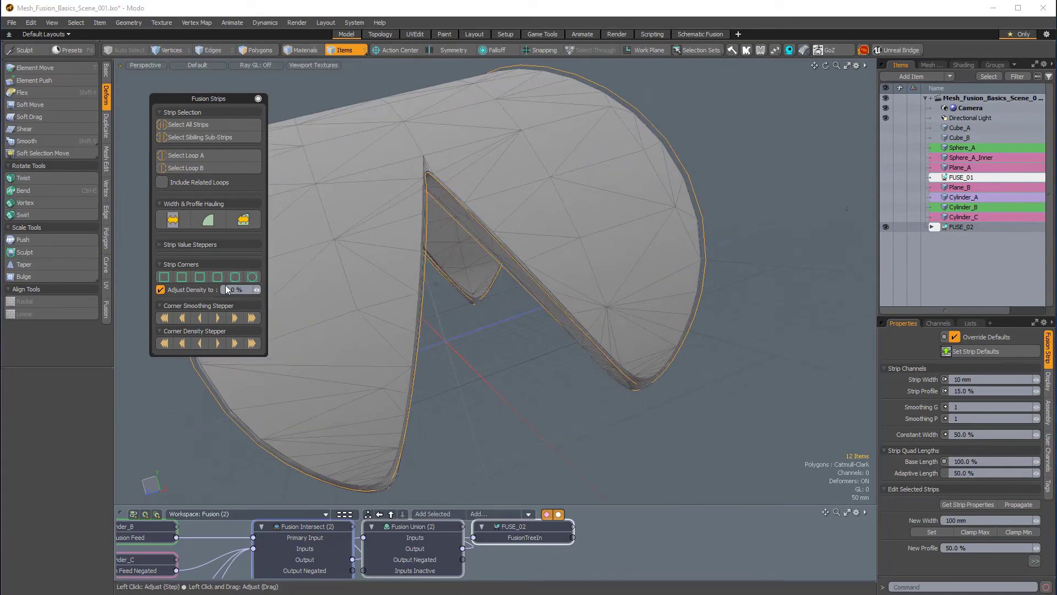
Step: Apply the second corner preset to all strips with the density adjustment at 5%
left_click(185, 280)
left_click_drag(669, 385, 535, 248, "alt")
left_click_drag(535, 248, 523, 350, "alt")
Step: Select only the strip along the outer edge of the arch's end and set its strip width to 15 mm
left_click_drag(522, 350, 876, 380, "alt")
type("15m")
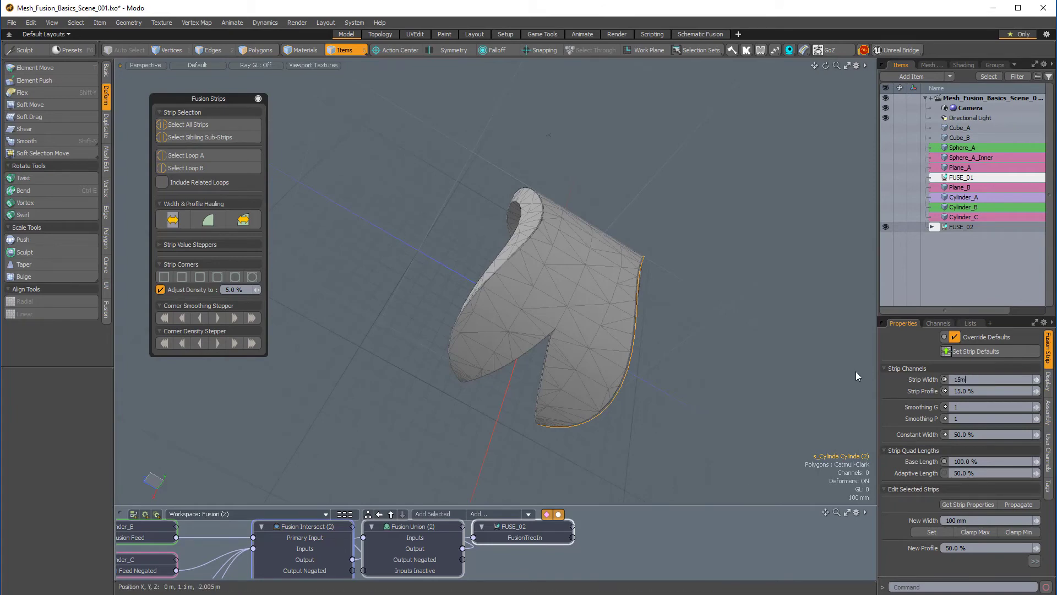
key("Return")
Step: Select the strip along the arch's inner edge to check its strip width, and clear the selection
left_click_drag(724, 402, 529, 287, "alt")
left_click_drag(529, 288, 575, 283, "ctrl+alt")
left_click_drag(575, 283, 522, 264, "alt")
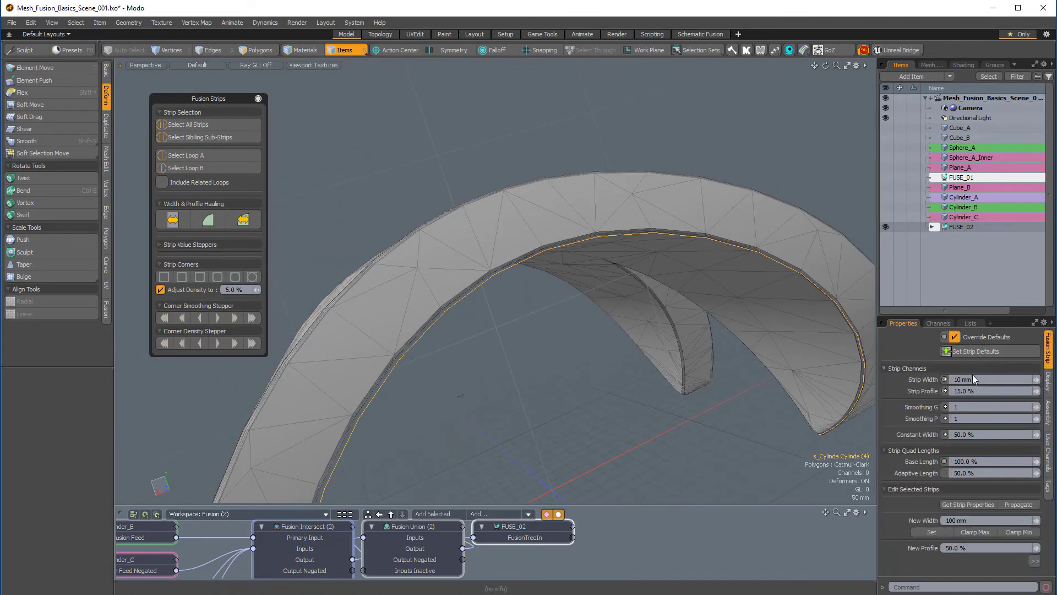
left_click(738, 353)
left_click_drag(594, 336, 529, 259, "alt")
left_click_drag(528, 259, 663, 418, "alt+shift")
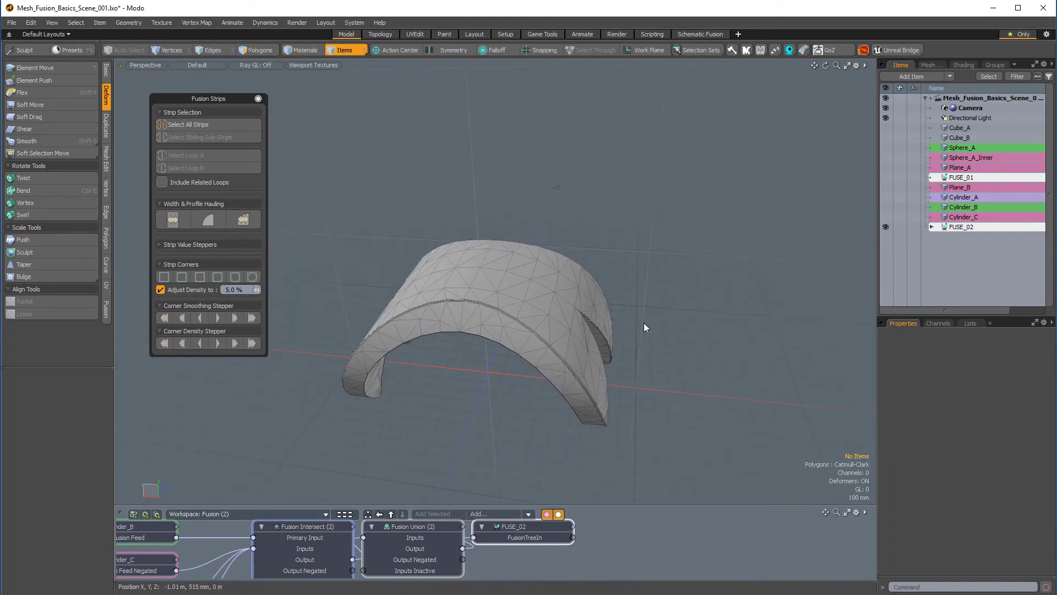
left_click_drag(570, 338, 722, 212, "alt")
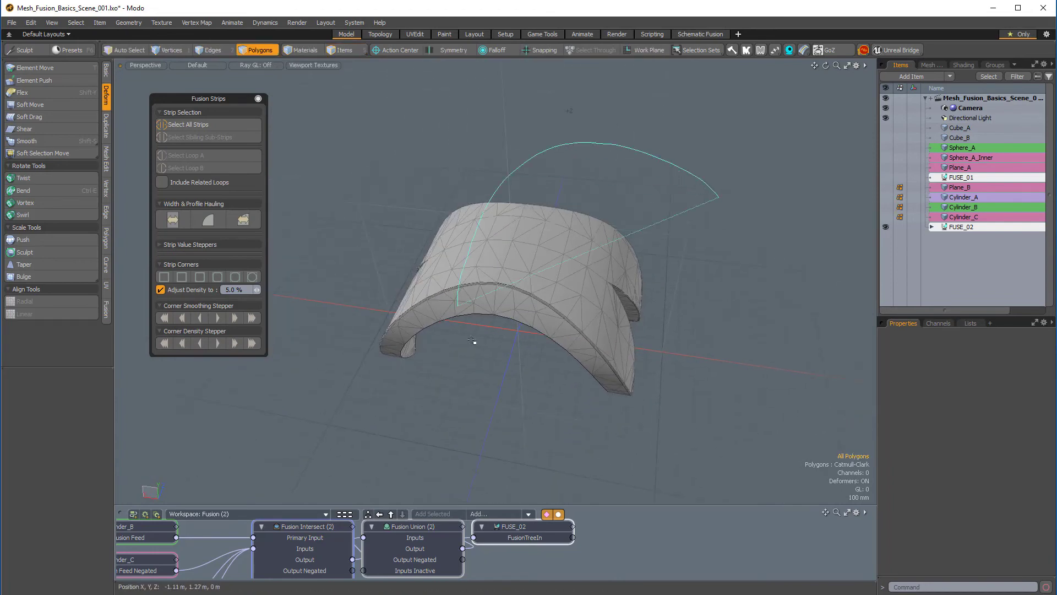
Step: Duplicate and convert the FUSE_02 fusion to a mesh named Double_Claw, keeping the original, merging vertices and creating material groups
left_click_drag(727, 382, 760, 363, "alt")
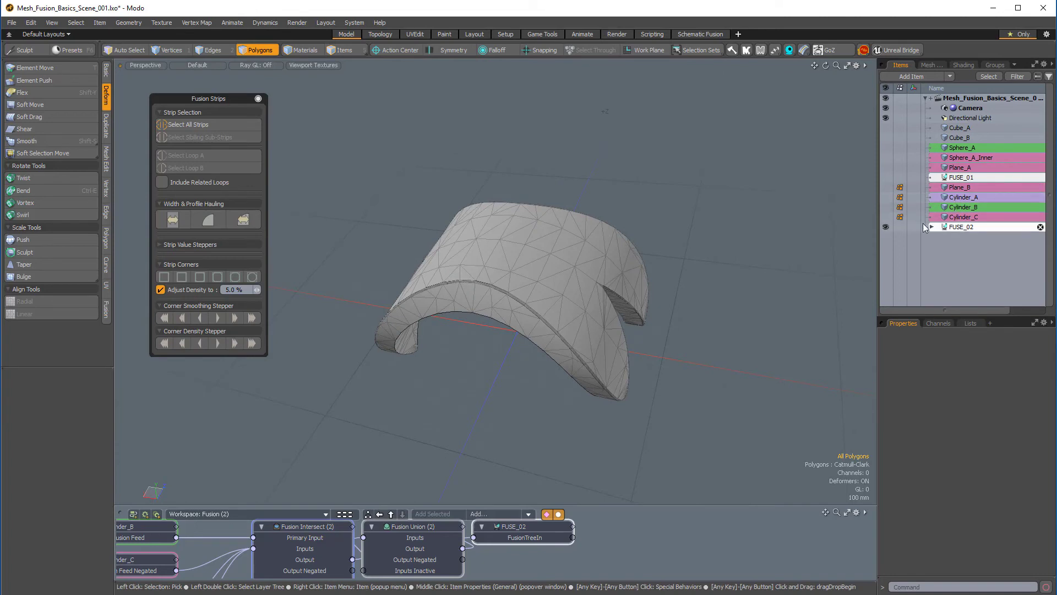
left_click(451, 265)
left_click_drag(640, 369, 798, 261, "alt")
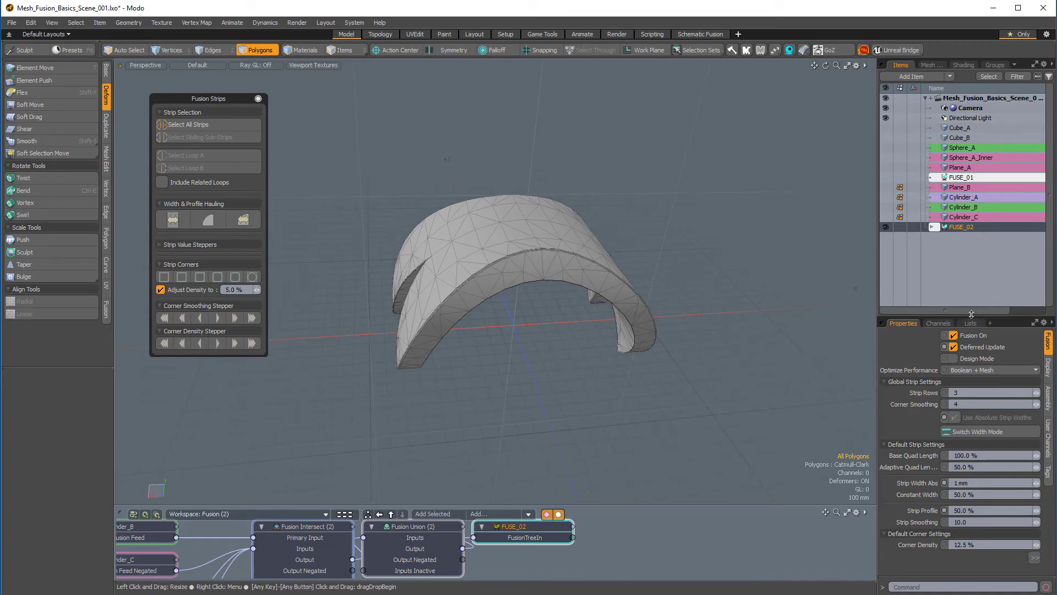
left_click_drag(973, 306, 964, 113)
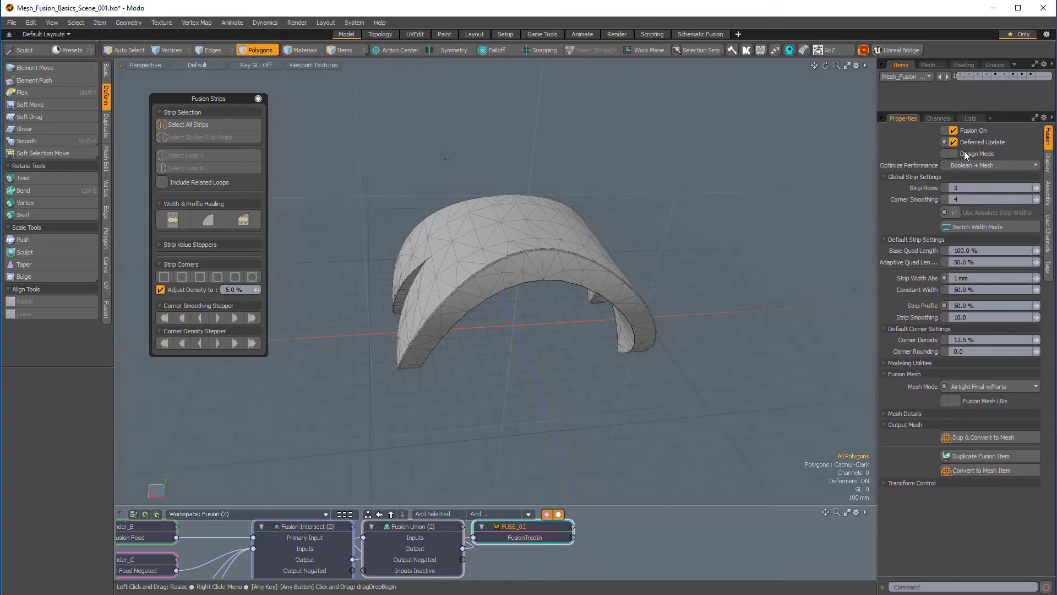
left_click(976, 437)
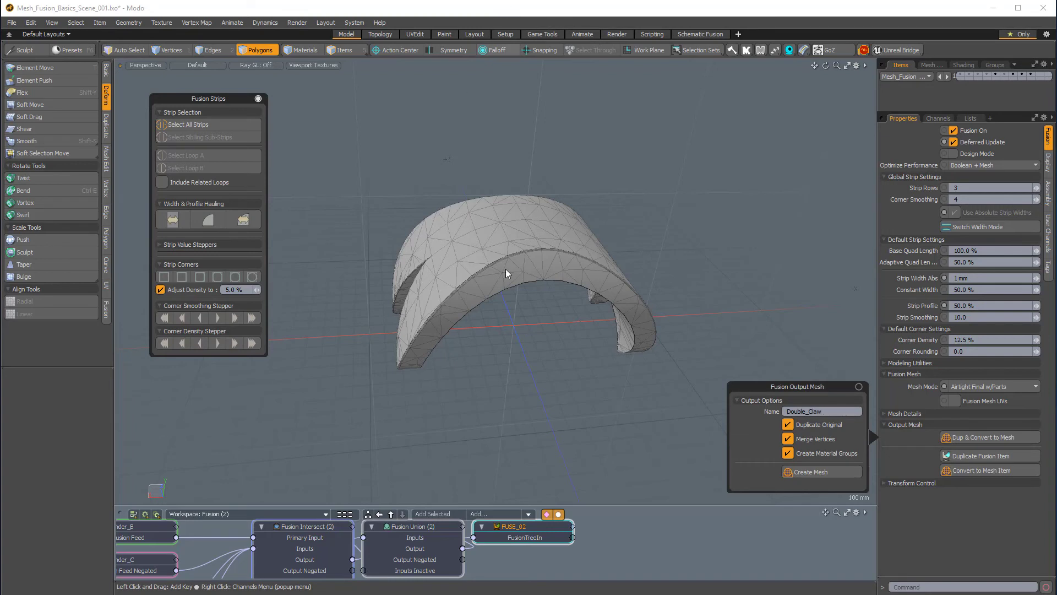
left_click(814, 472)
Step: Set the Double_Claw mesh's editor color to none and move it below FUSE_02 in the item list
left_click_drag(638, 352, 831, 374, "alt")
left_click_drag(978, 111, 972, 358)
left_click(962, 228)
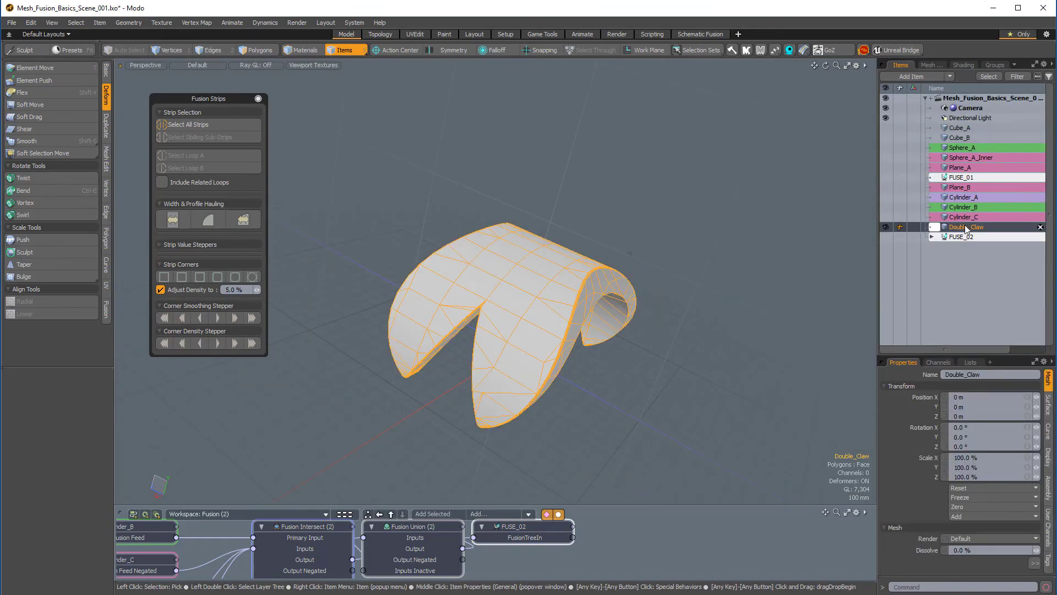
right_click(964, 225)
mouse_move(952, 246)
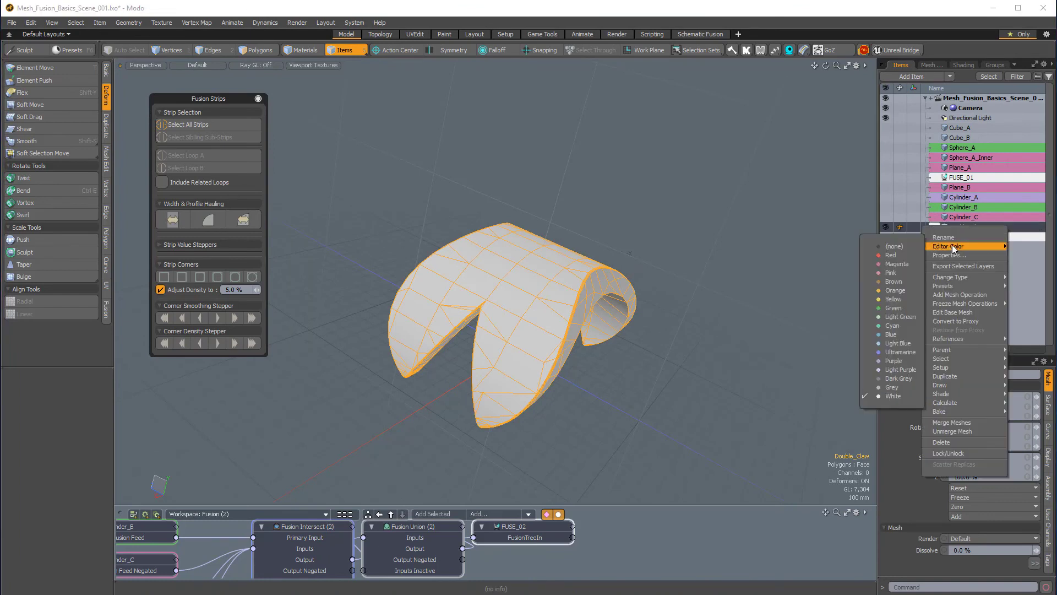
left_click(897, 246)
left_click_drag(963, 225, 959, 240)
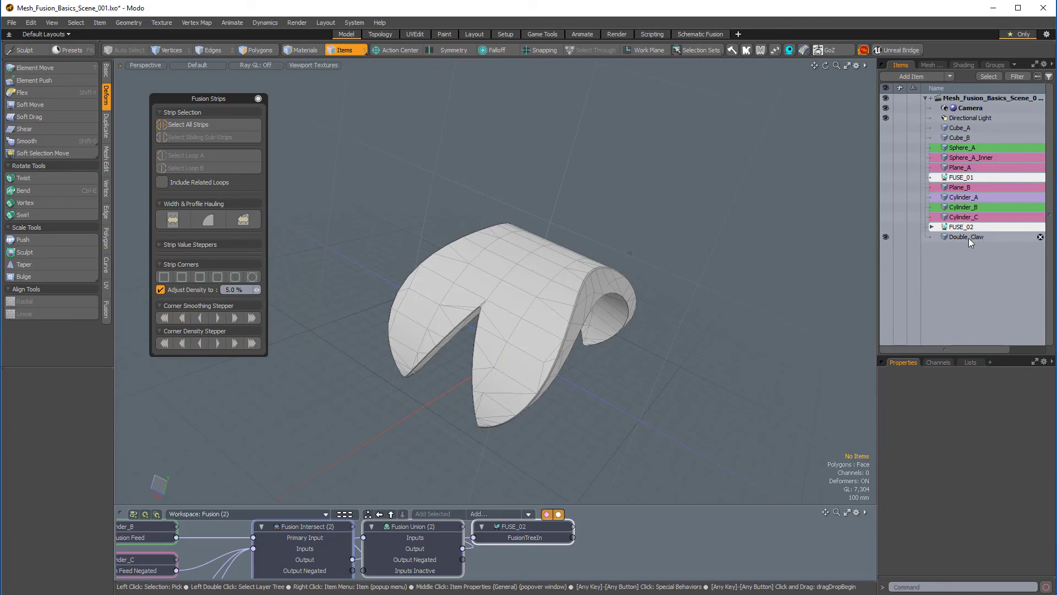
Step: Select Double_Claw for polygon editing, paint a trial polygon selection across its surface, and clear the selection
left_click(959, 238)
mouse_move(622, 276)
left_mouse_down("alt")
mouse_move(639, 290)
mouse_move(627, 276)
left_mouse_up("alt")
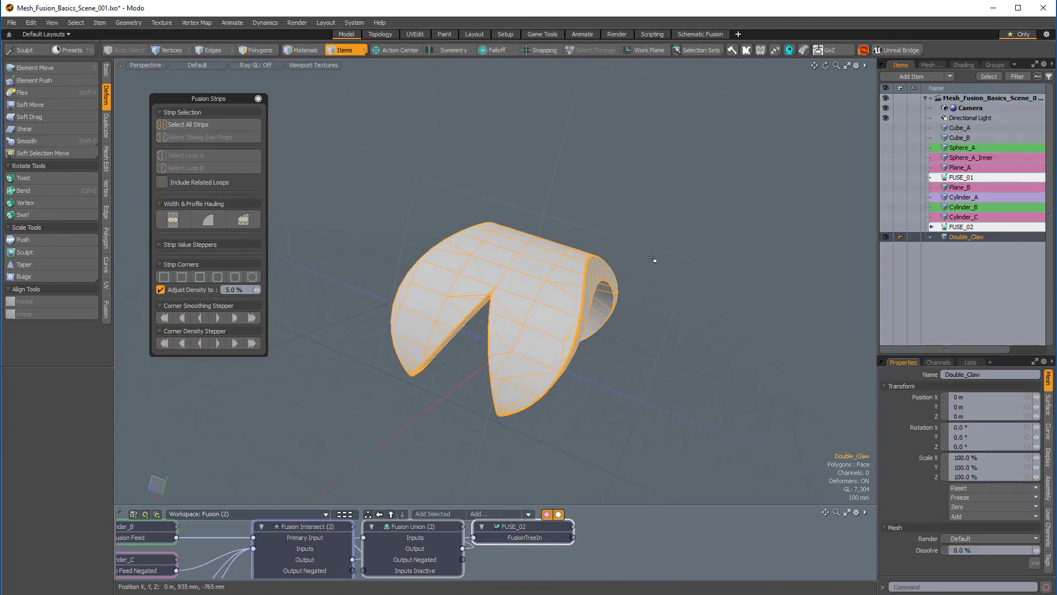
key("3")
left_click_drag(476, 292, 448, 326, "alt")
left_click_drag(543, 271, 474, 301)
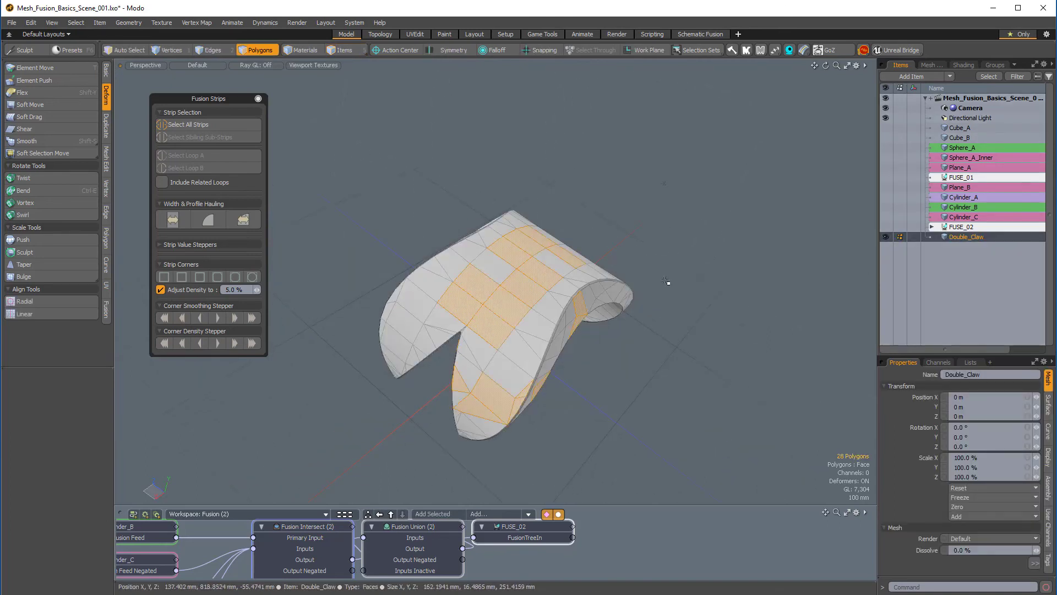
left_click_drag(655, 339, 562, 284)
mouse_move(617, 375)
left_mouse_down("alt")
mouse_move(646, 413)
mouse_move(522, 339)
mouse_move(618, 420)
mouse_move(570, 273)
mouse_move(597, 220)
left_mouse_up("alt")
scroll(522, 340, "up", 3)
left_click(598, 221)
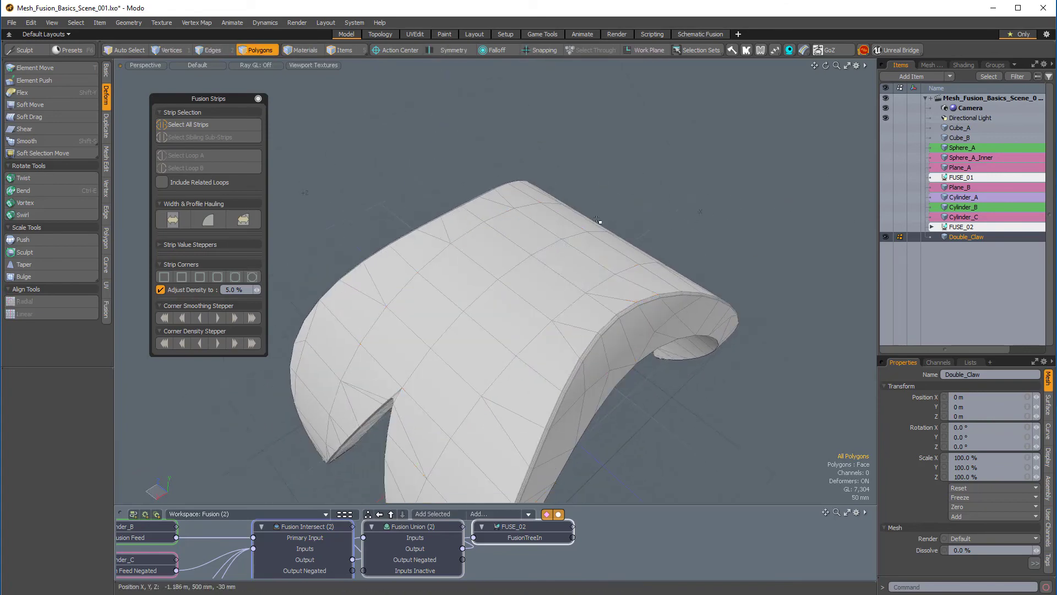
Step: Bevel a patch of polygons on top of Double_Claw upward into a tapered post and inspect the shape
key("b")
left_click_drag(538, 191, 543, 135)
left_click_drag(604, 191, 650, 308, "alt")
key("q")
left_click(583, 248)
left_click_drag(584, 247, 509, 374, "alt")
left_click_drag(614, 329, 573, 187, "alt")
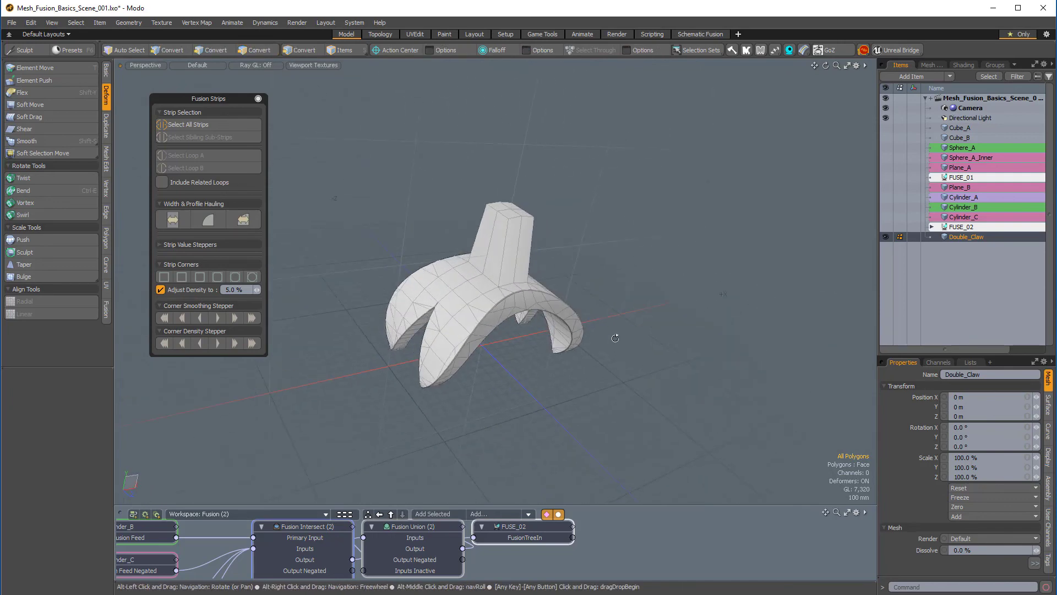
left_click_drag(564, 304, 610, 320, "alt")
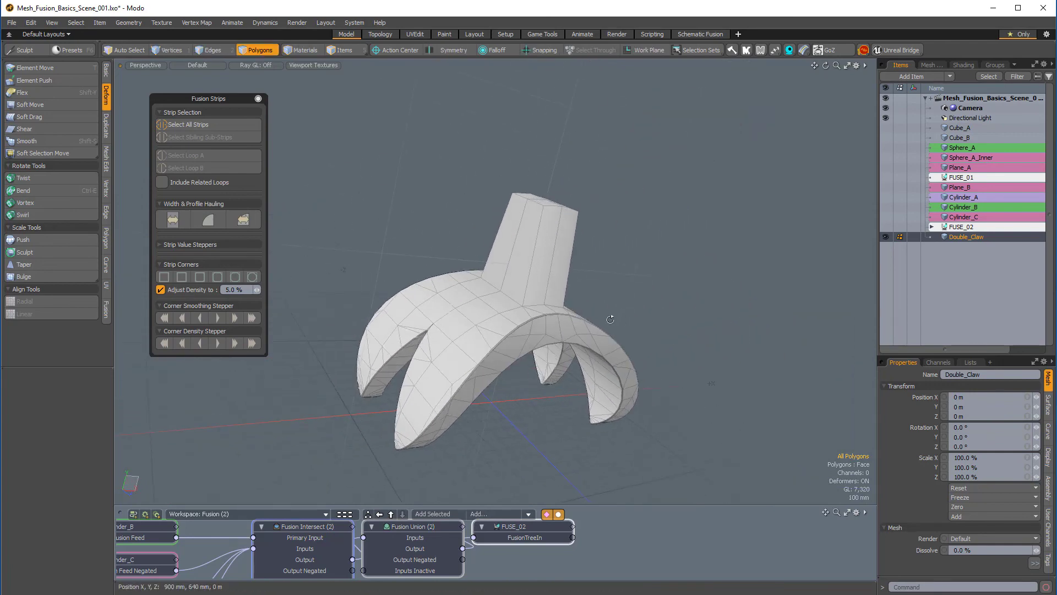